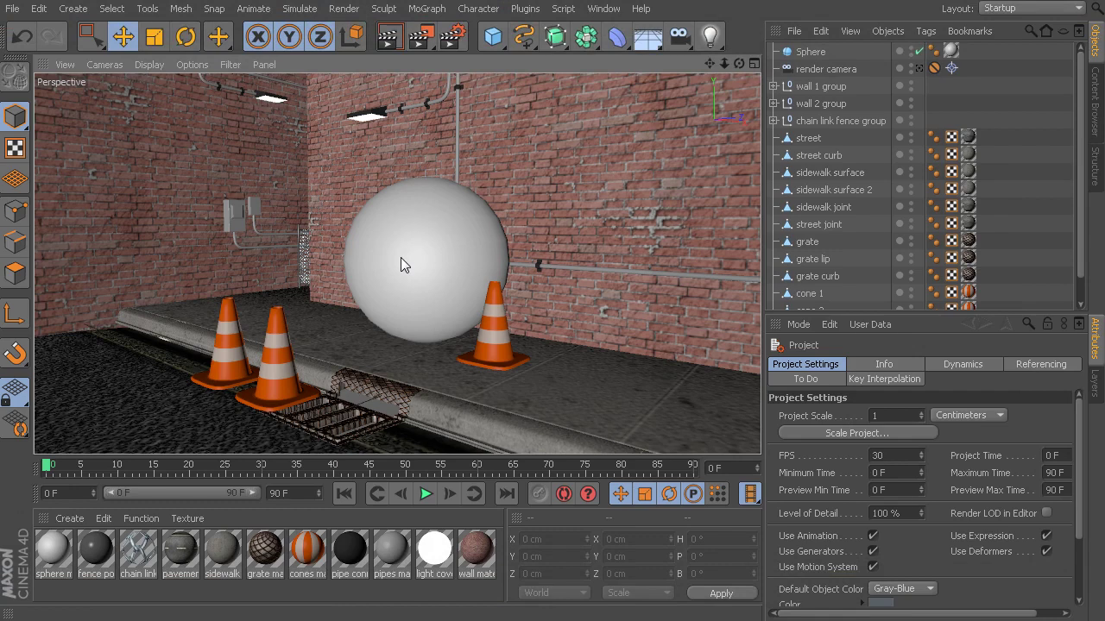
Select the white sphere among the traffic cones to show its radius and segment properties.
left_click(439, 277)
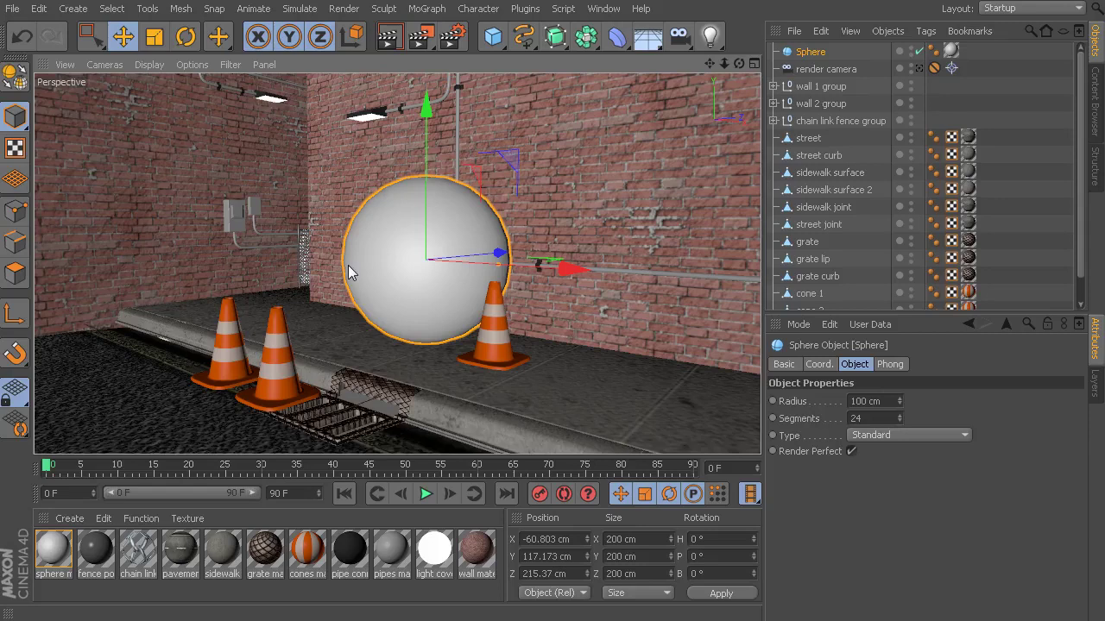
Add a Physical Sky object from the Create menu's Physical Sky submenu.
left_click(73, 8)
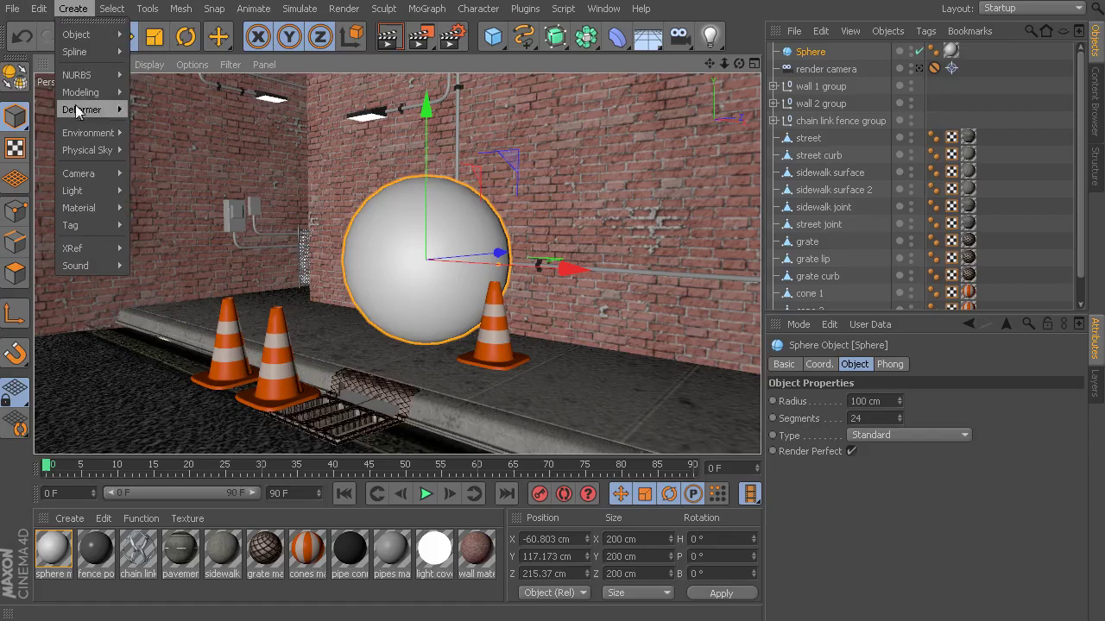
mouse_move(81, 152)
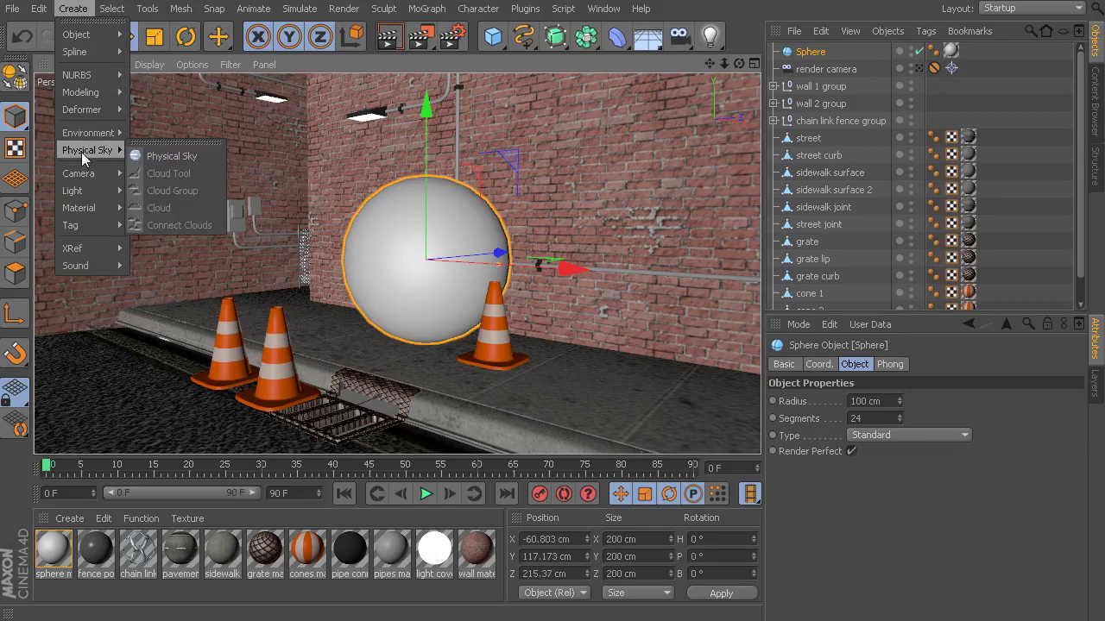
left_click(197, 156)
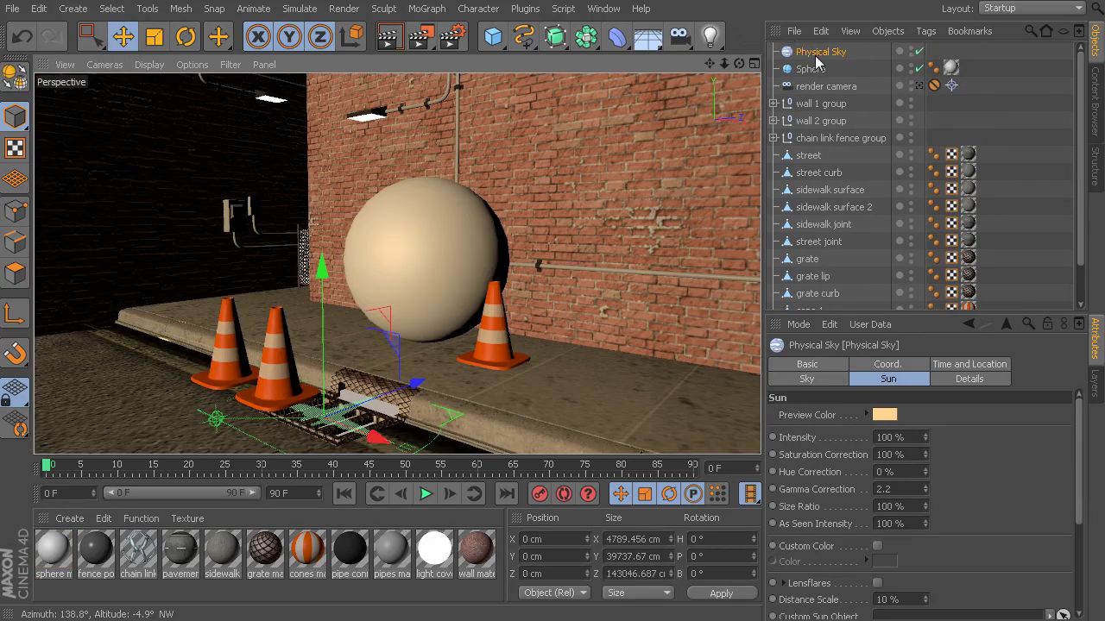
Look through the Physical Sky's Basic, Coordinates, Sky and Sun tabs, ending on Time and Location.
left_click(803, 366)
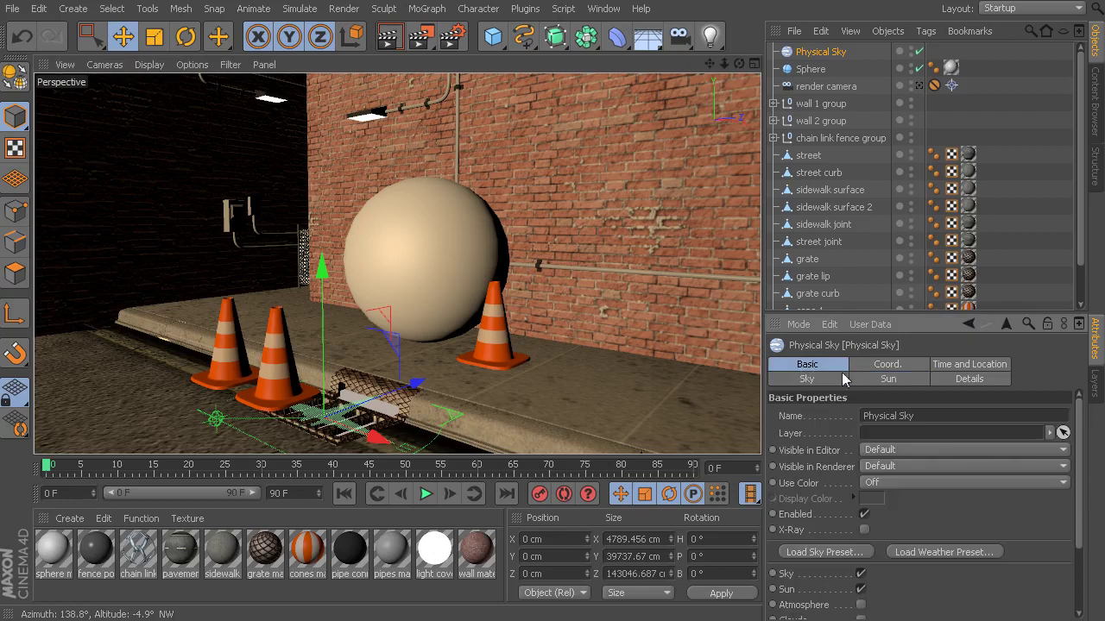
left_click(882, 366)
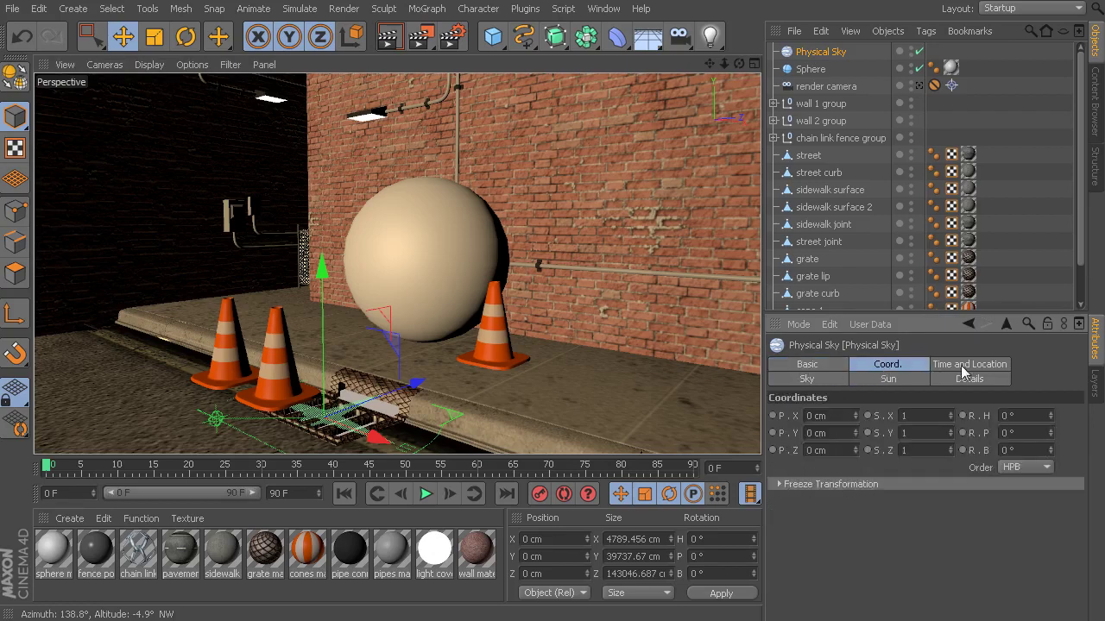
left_click(947, 367)
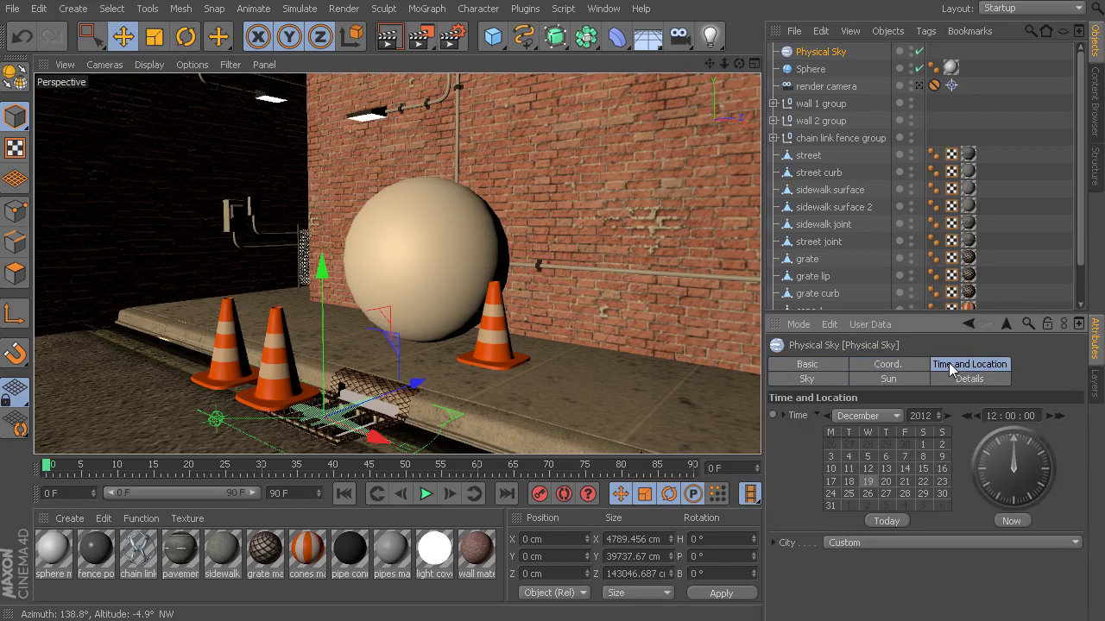
left_click(818, 378)
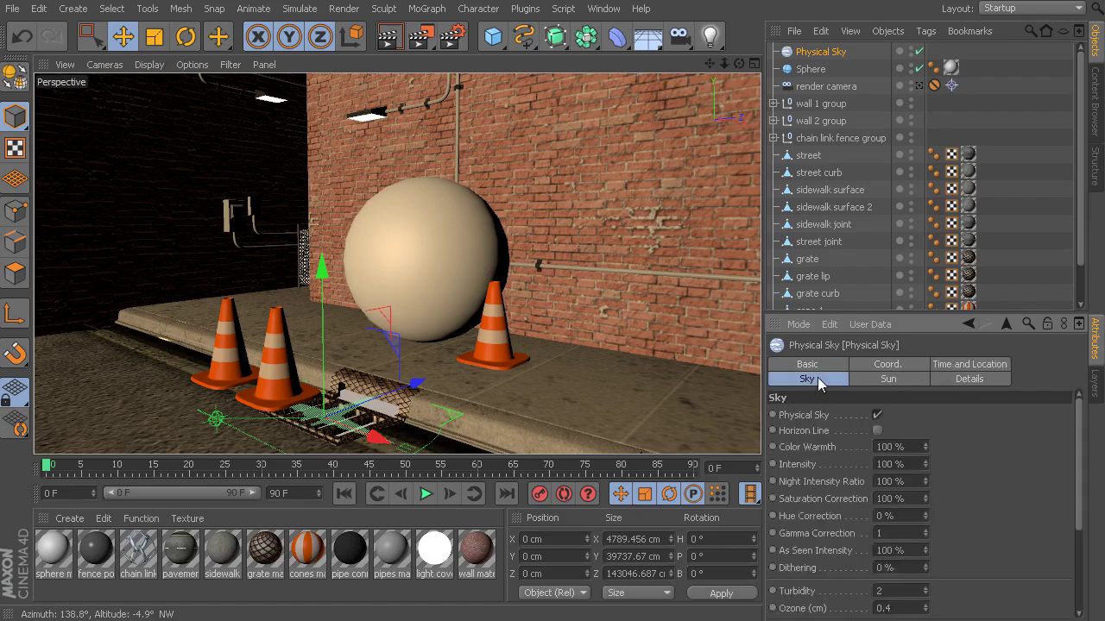
left_click(886, 381)
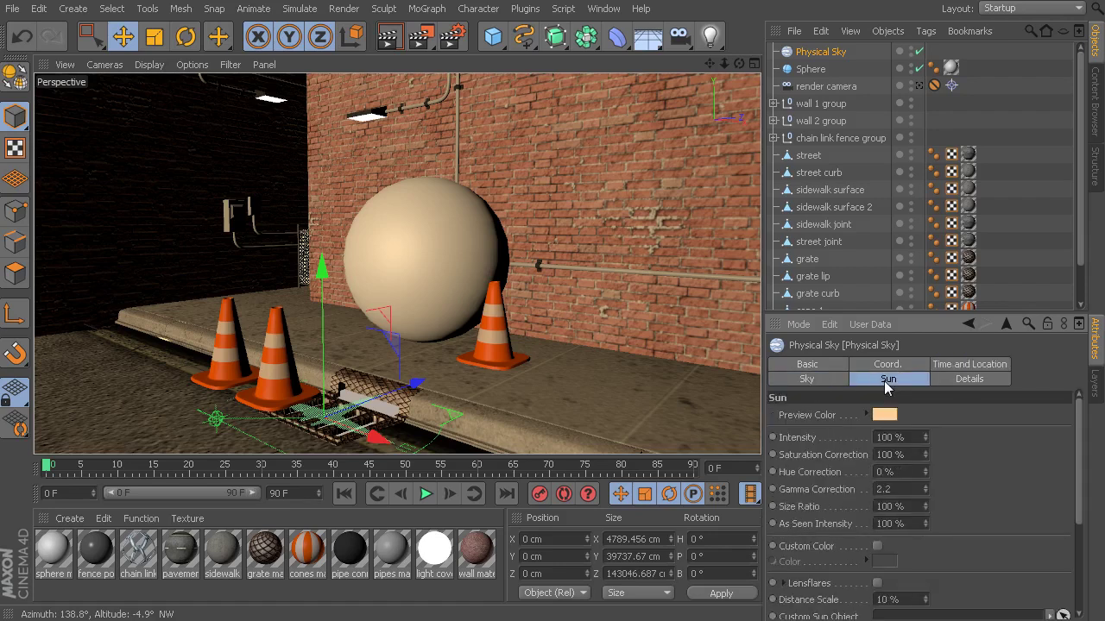
left_click(956, 369)
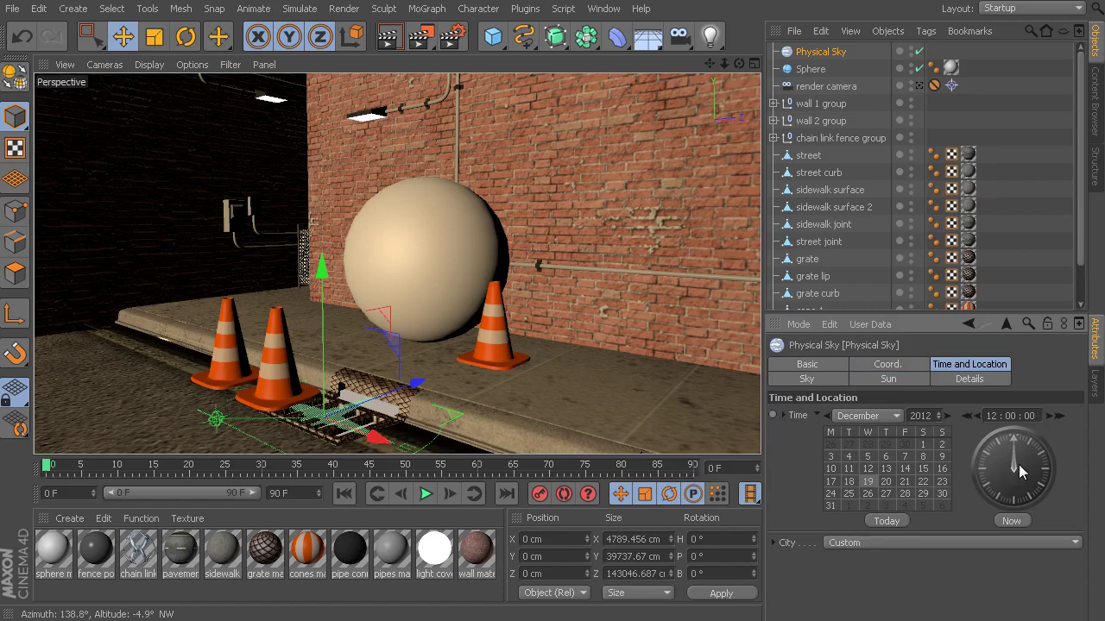
Set the sky month to September and the sun time to 15:58.
left_click(874, 416)
left_click(860, 550)
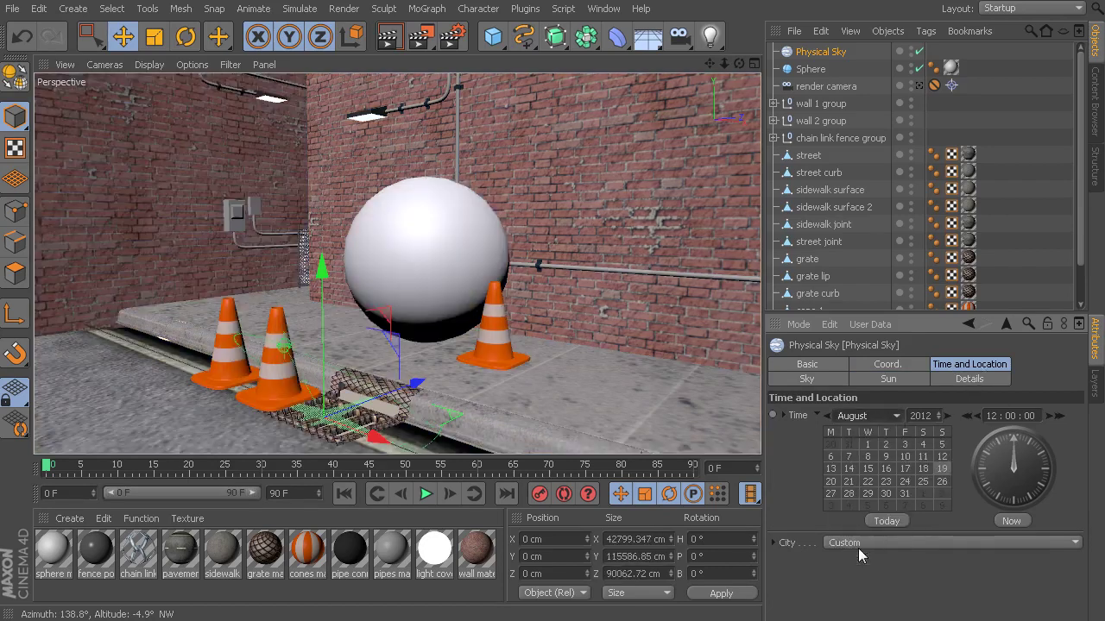
left_click(880, 416)
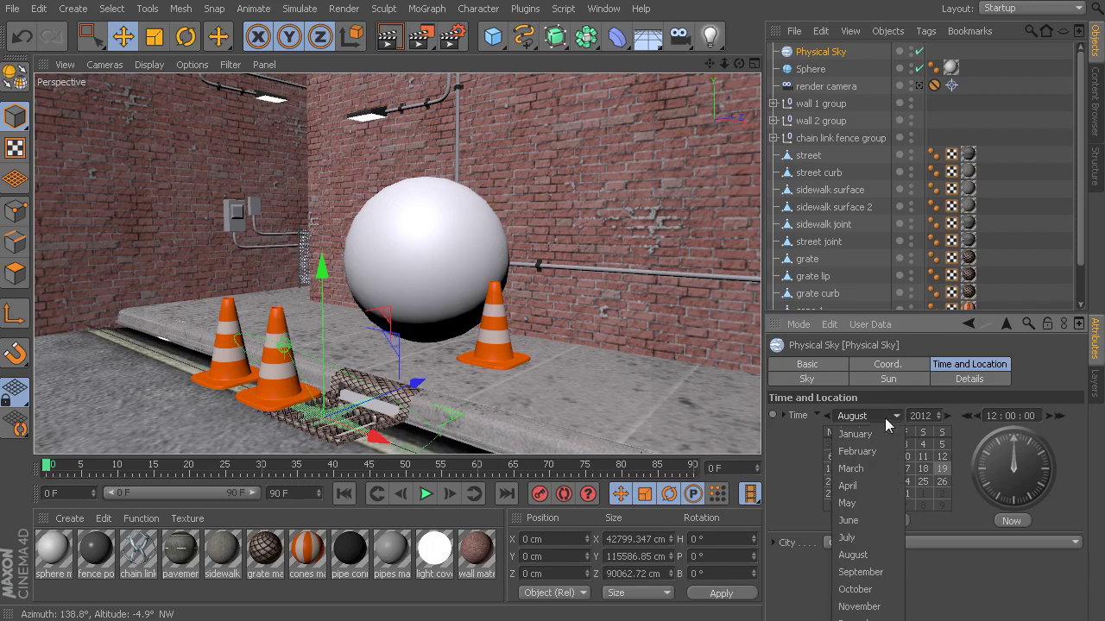
left_click(858, 570)
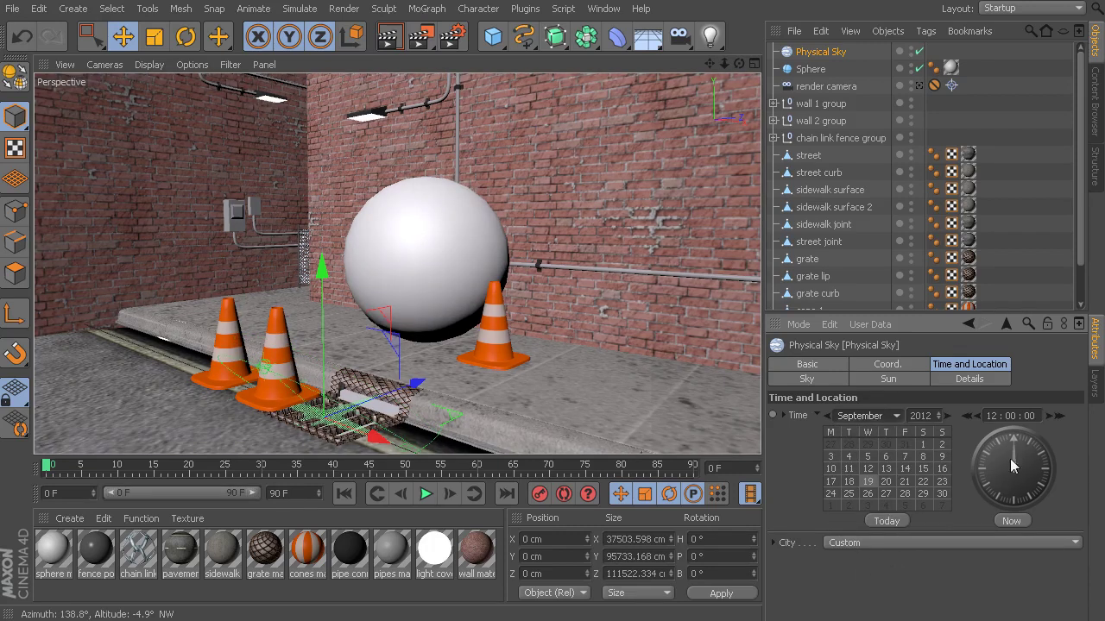
mouse_move(1015, 467)
left_mouse_down()
mouse_move(1036, 457)
mouse_move(1004, 493)
mouse_move(1020, 449)
mouse_move(1025, 492)
mouse_move(993, 471)
mouse_move(1026, 490)
mouse_move(1003, 492)
mouse_move(993, 480)
mouse_move(1008, 449)
mouse_move(968, 428)
left_mouse_up()
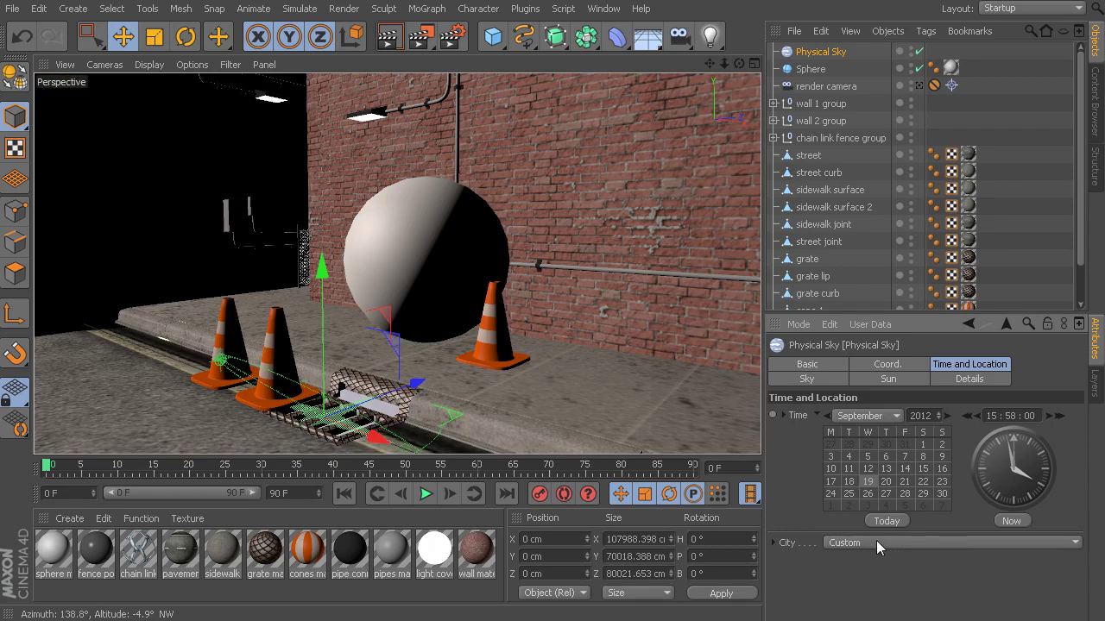
Start an interactive render preview with Alt+R and move the sun time back to 15:05.
middle_click(566, 311)
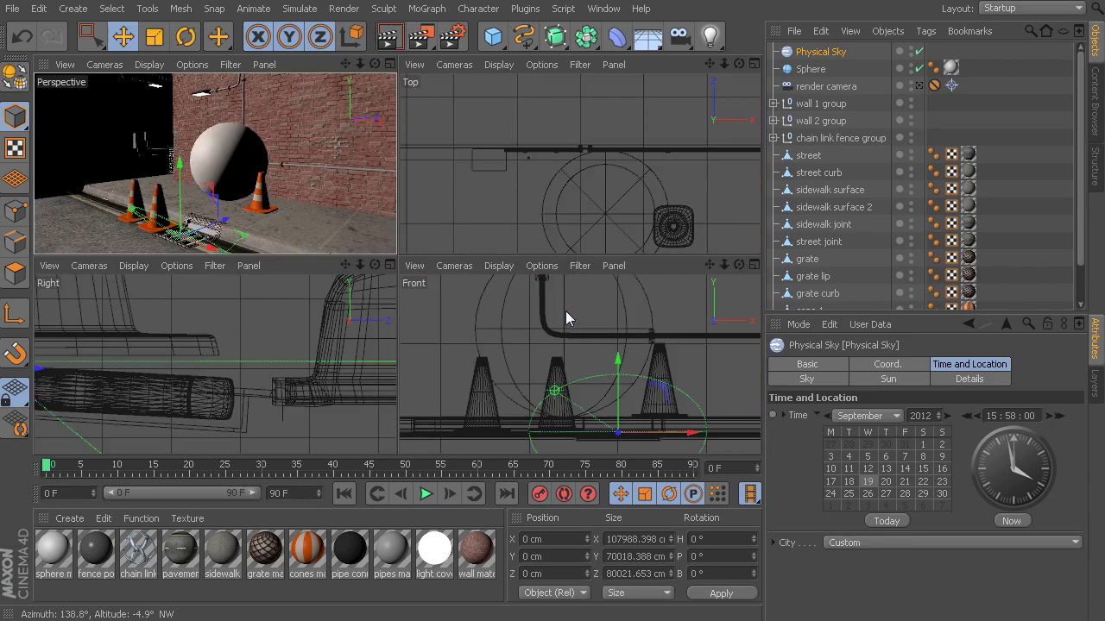
middle_click(272, 204)
key("alt+r")
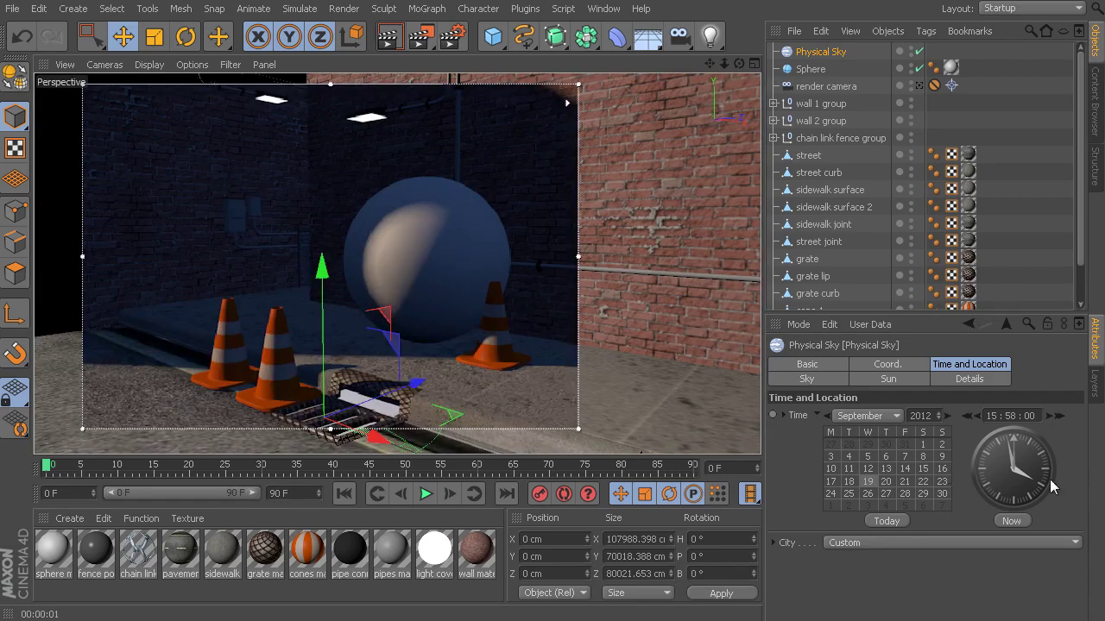
left_click_drag(1038, 473, 969, 426)
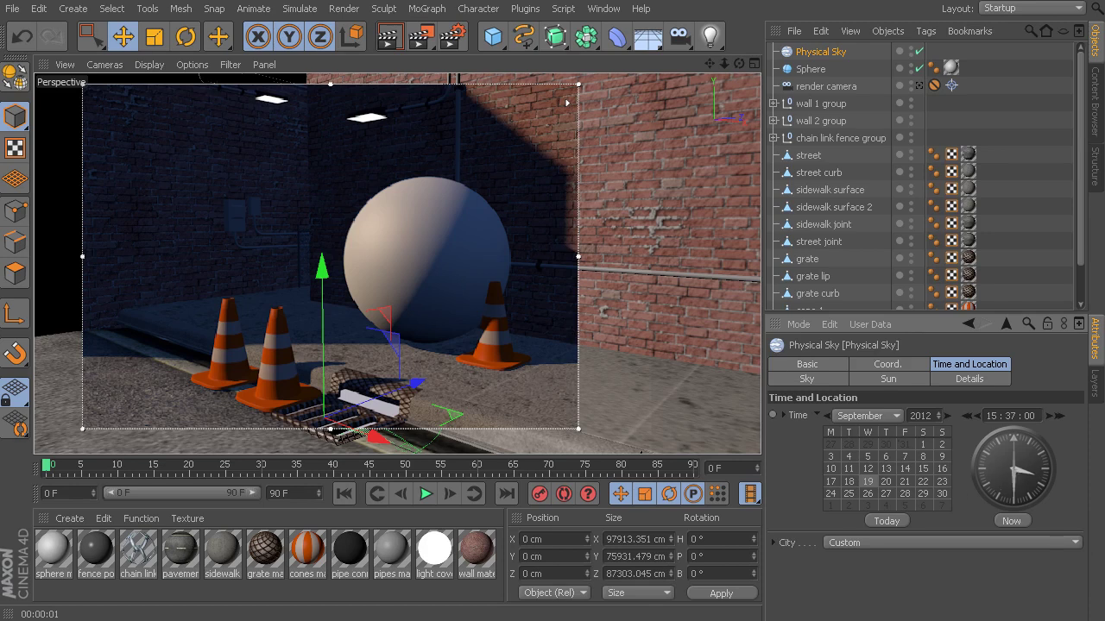
mouse_move(970, 425)
left_mouse_down()
mouse_move(958, 426)
mouse_move(970, 425)
left_mouse_up()
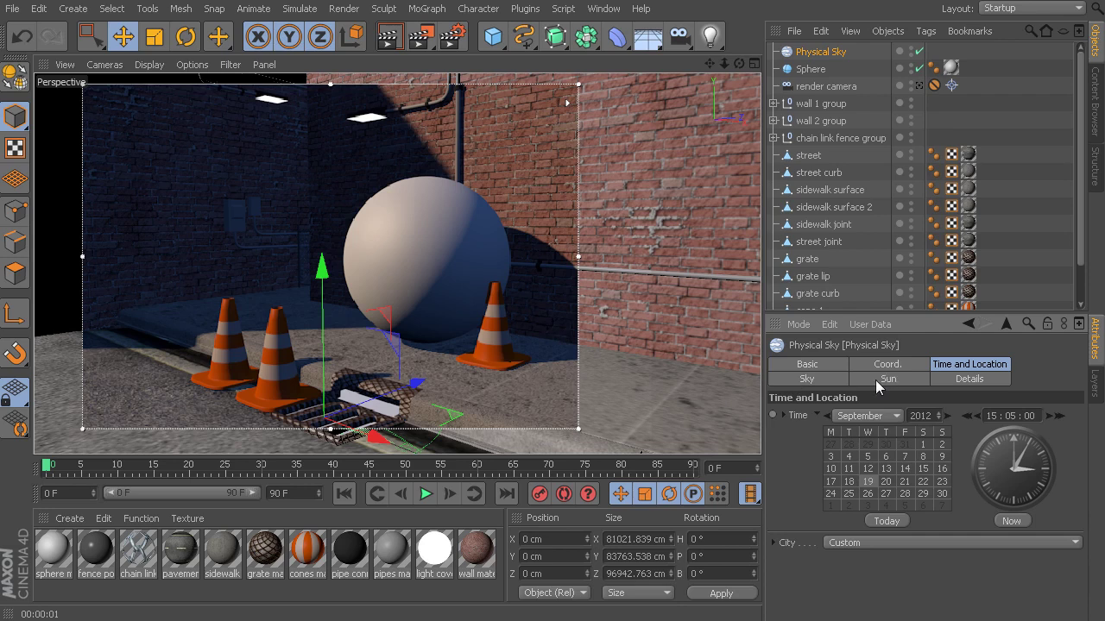
Try several sky presets from the Basic tab and keep a cool blue-toned one.
left_click(813, 364)
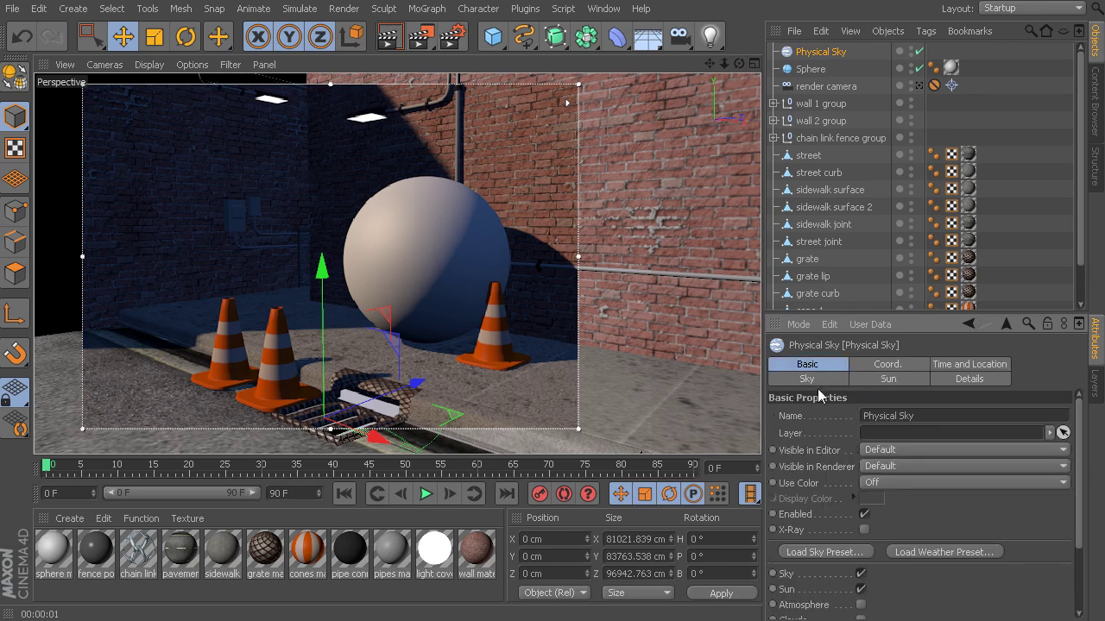
left_click(824, 552)
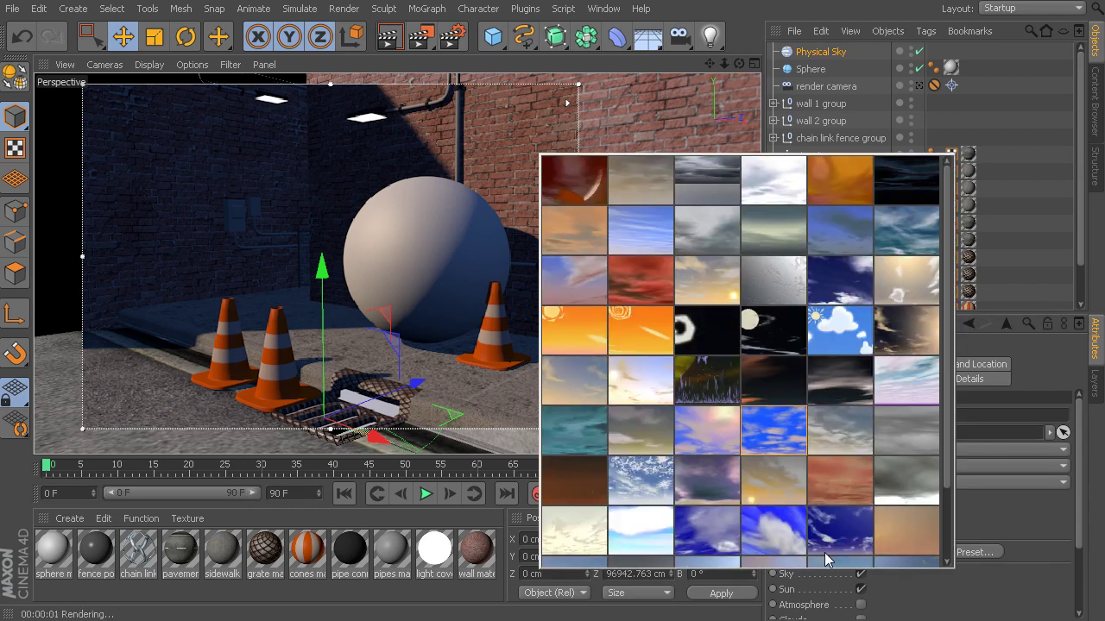
left_click(830, 184)
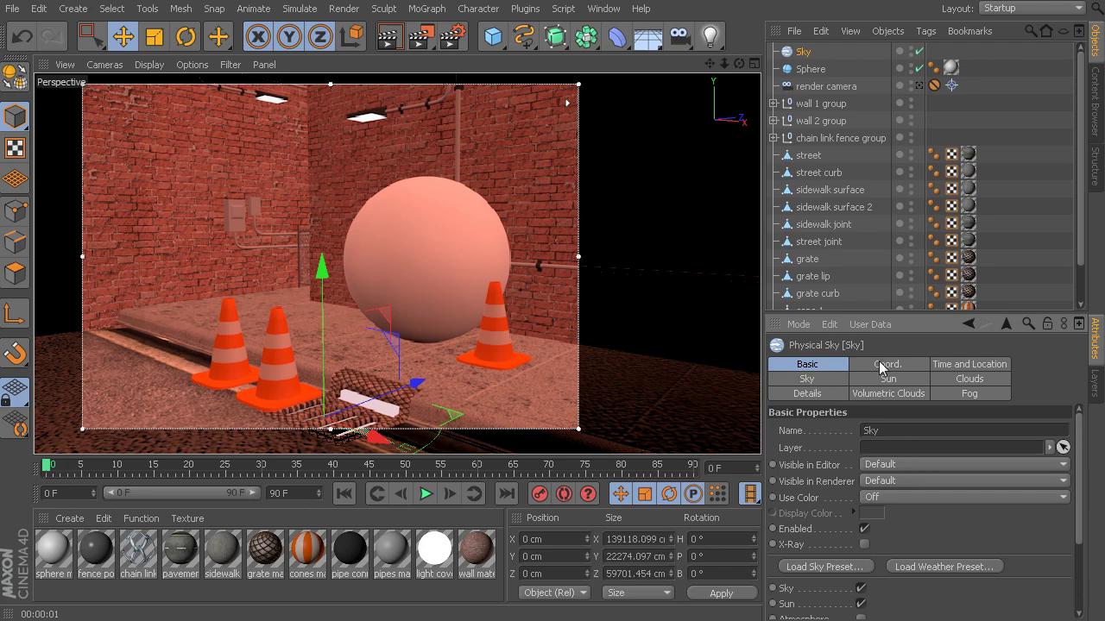
left_click(829, 566)
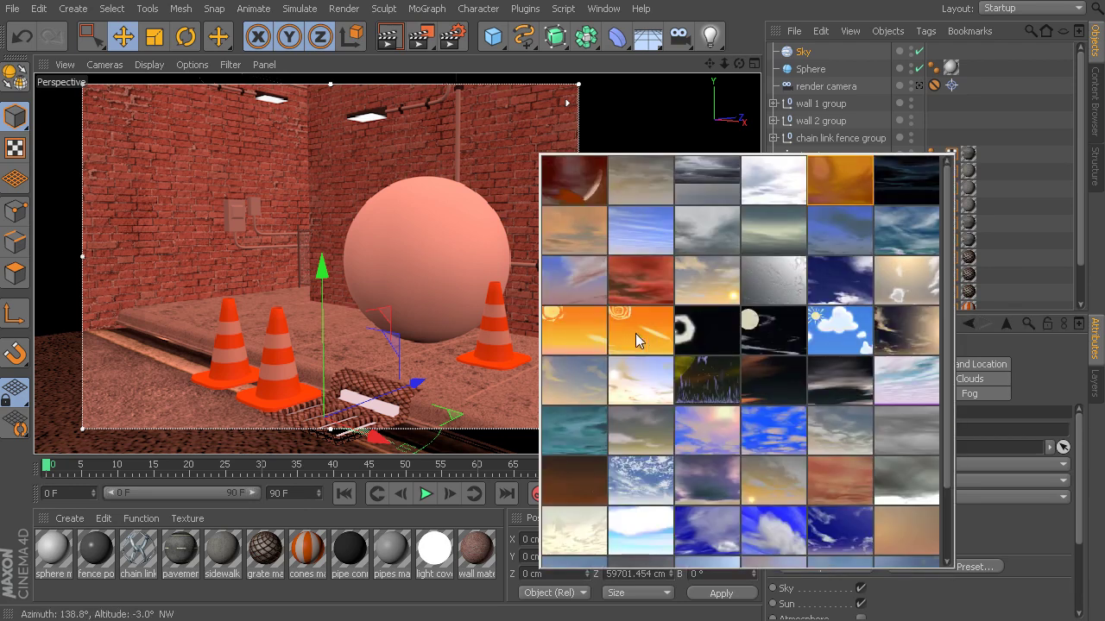
left_click(637, 290)
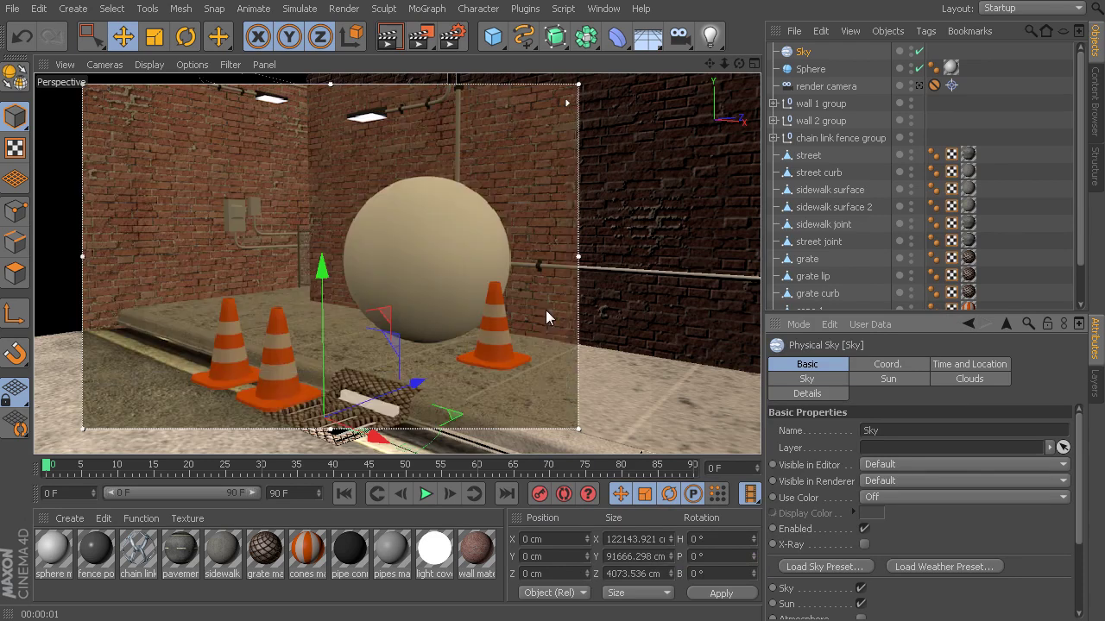
left_click(848, 563)
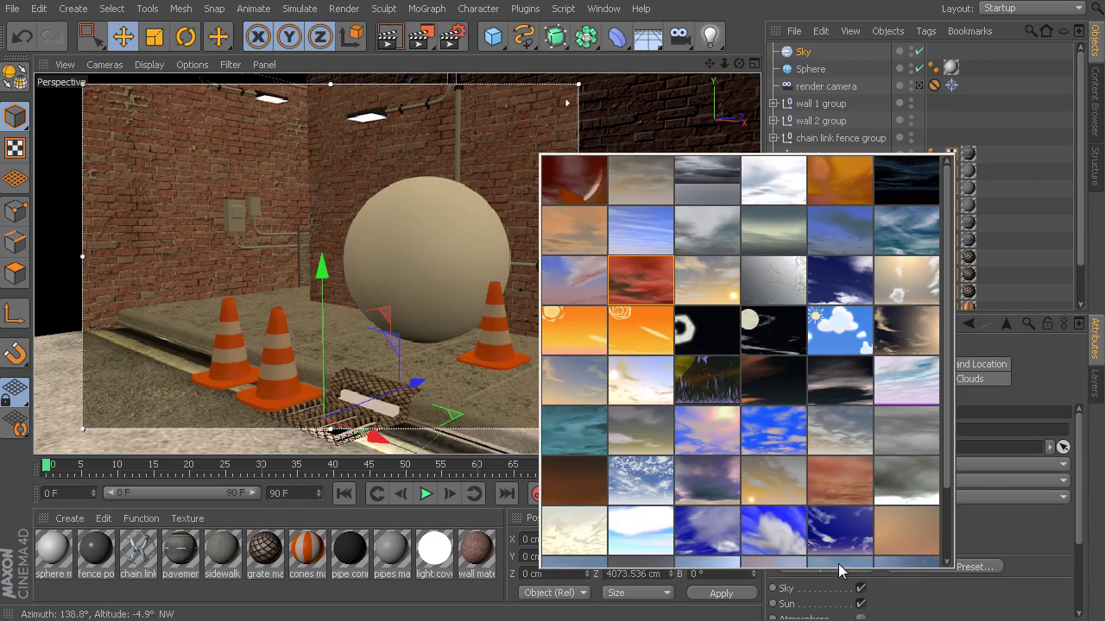
left_click(649, 245)
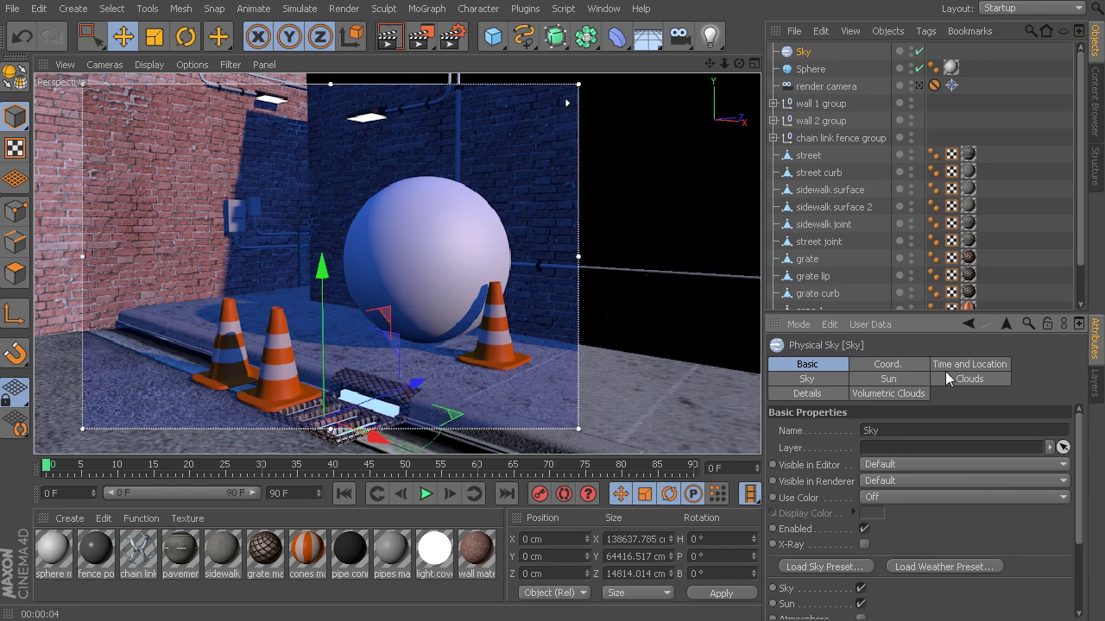
left_click(888, 379)
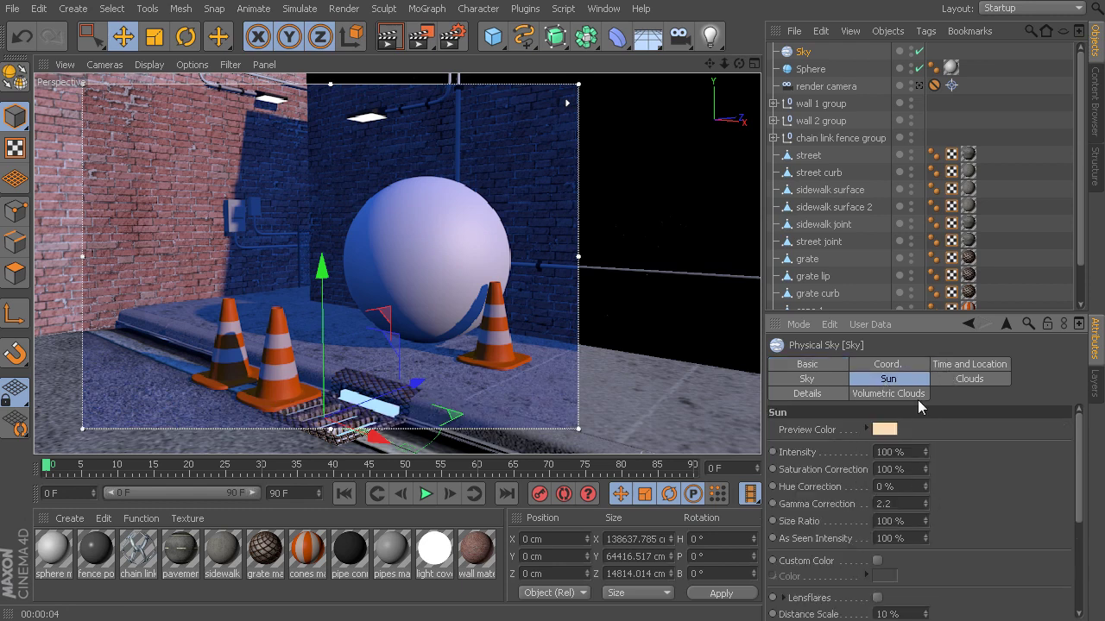
Adjust the sun time through 13:33 and 15:41, settling at 15:02:00.
left_click(962, 375)
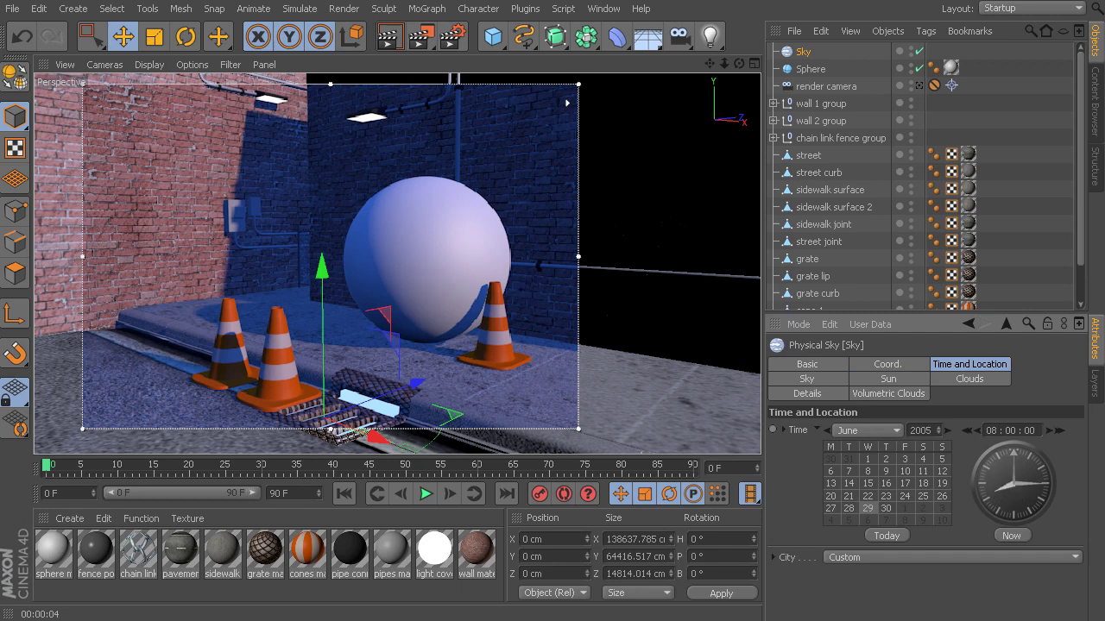
left_click_drag(1001, 490, 1026, 471)
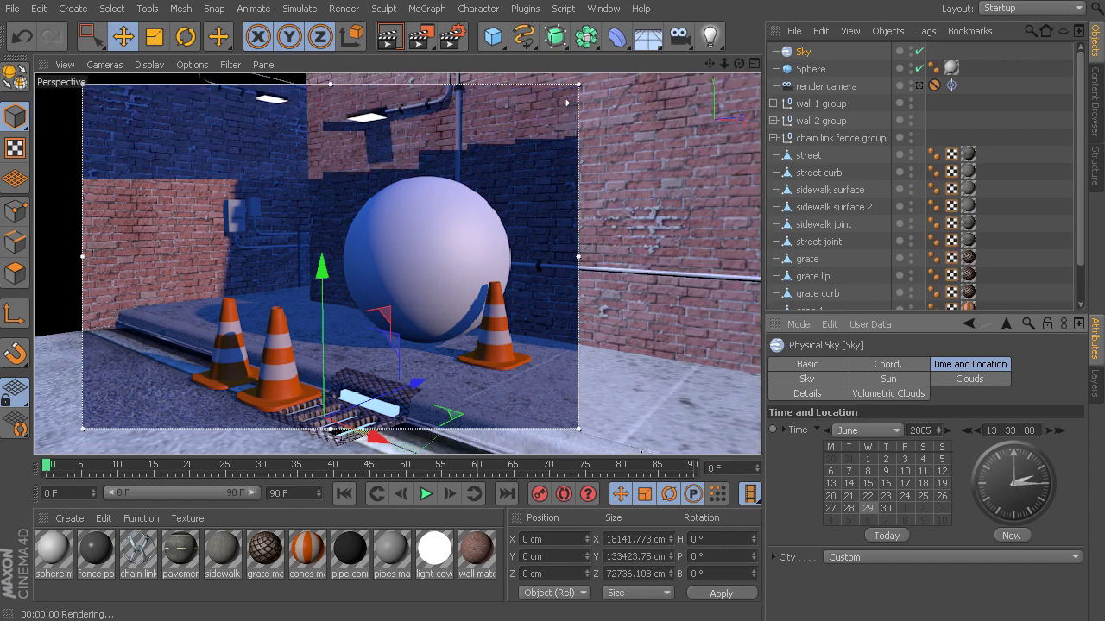
left_click_drag(1027, 466, 1035, 487)
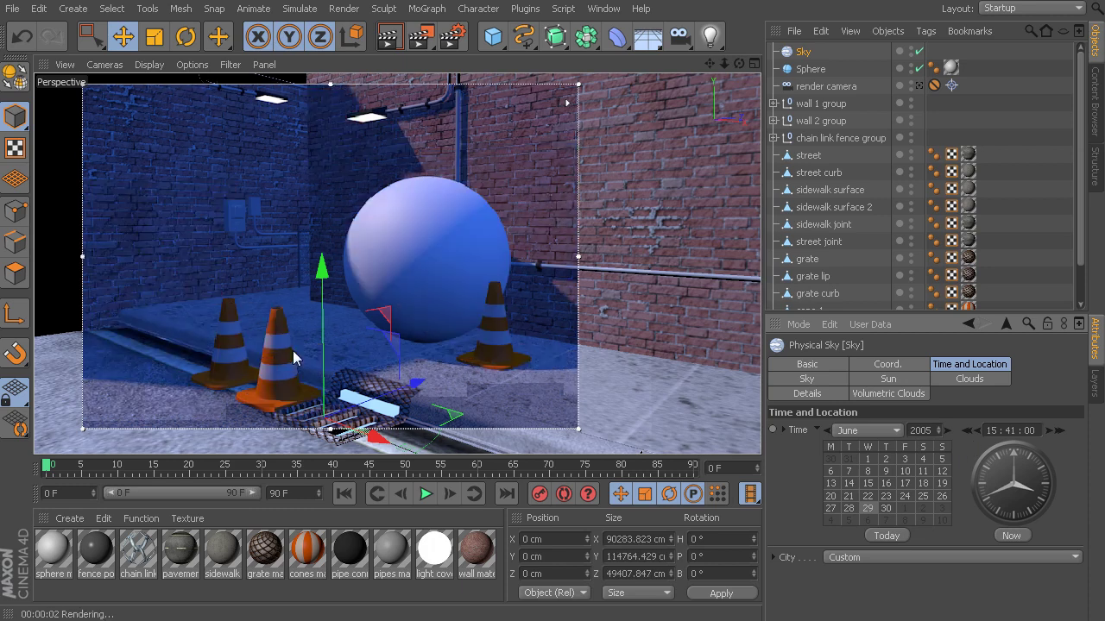
left_click_drag(1001, 497, 1015, 456)
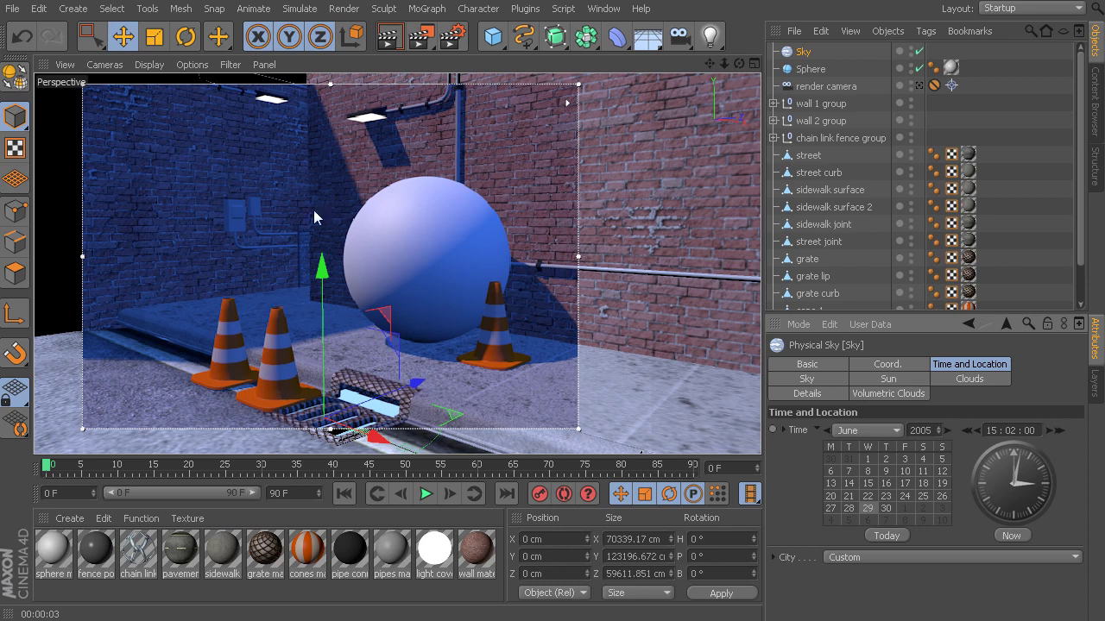
Add the Global Illumination effect in Render Settings, then close the window.
left_click(343, 10)
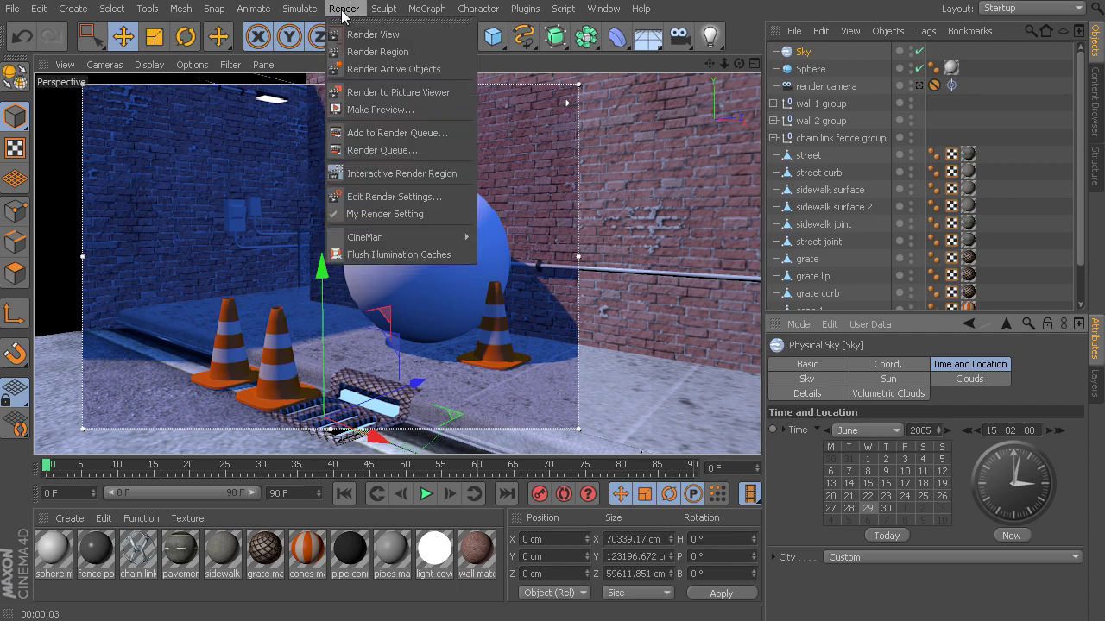
left_click(429, 197)
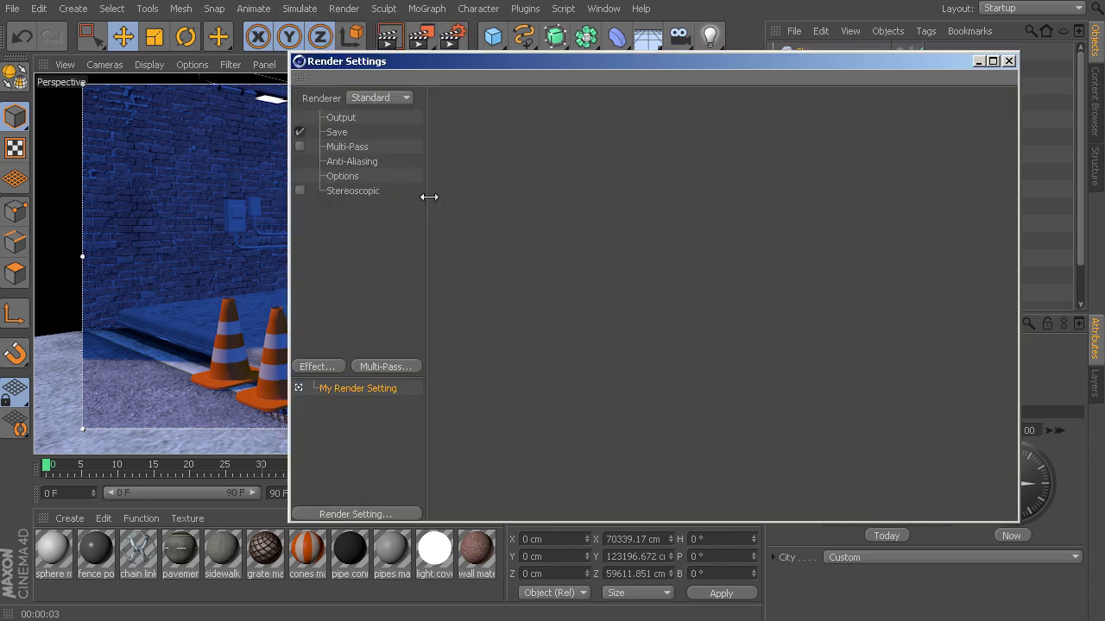
left_click(314, 366)
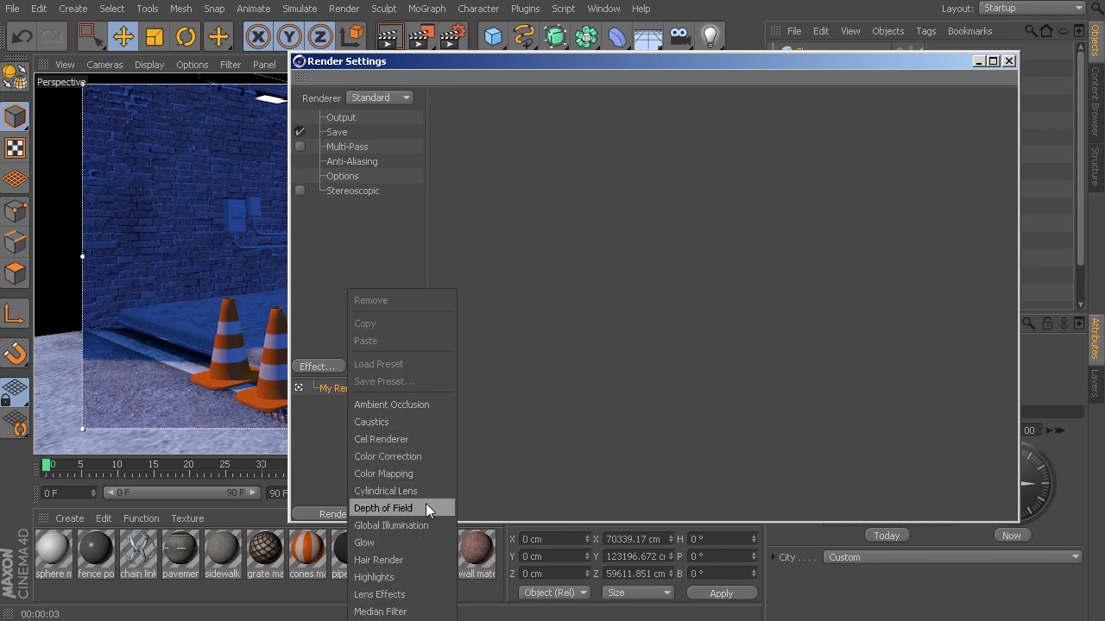
left_click(421, 525)
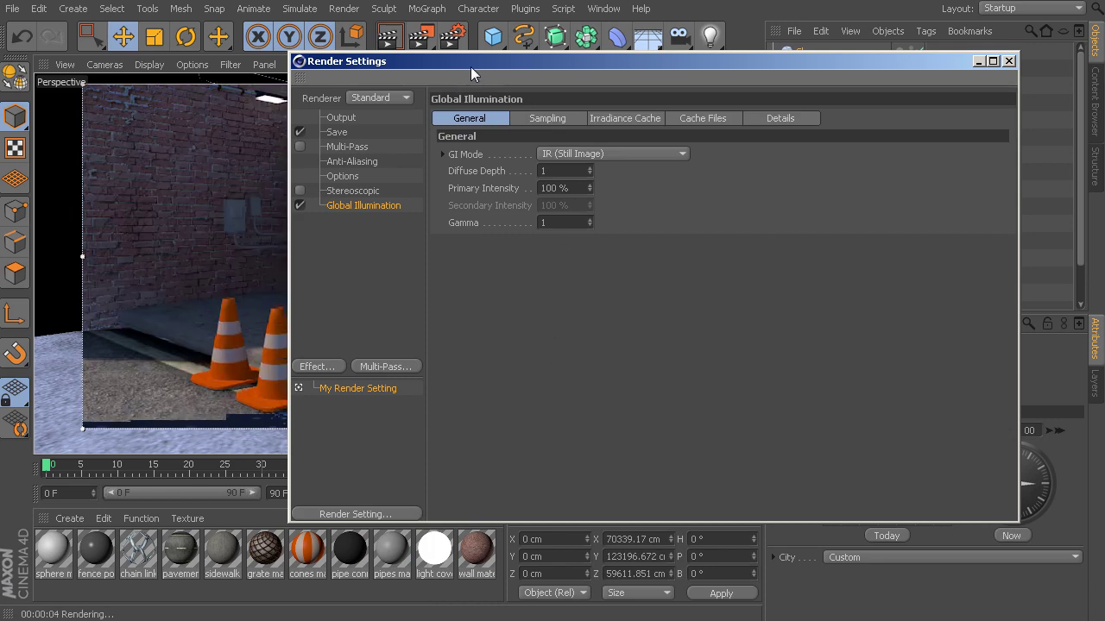
left_click_drag(471, 67, 613, 307)
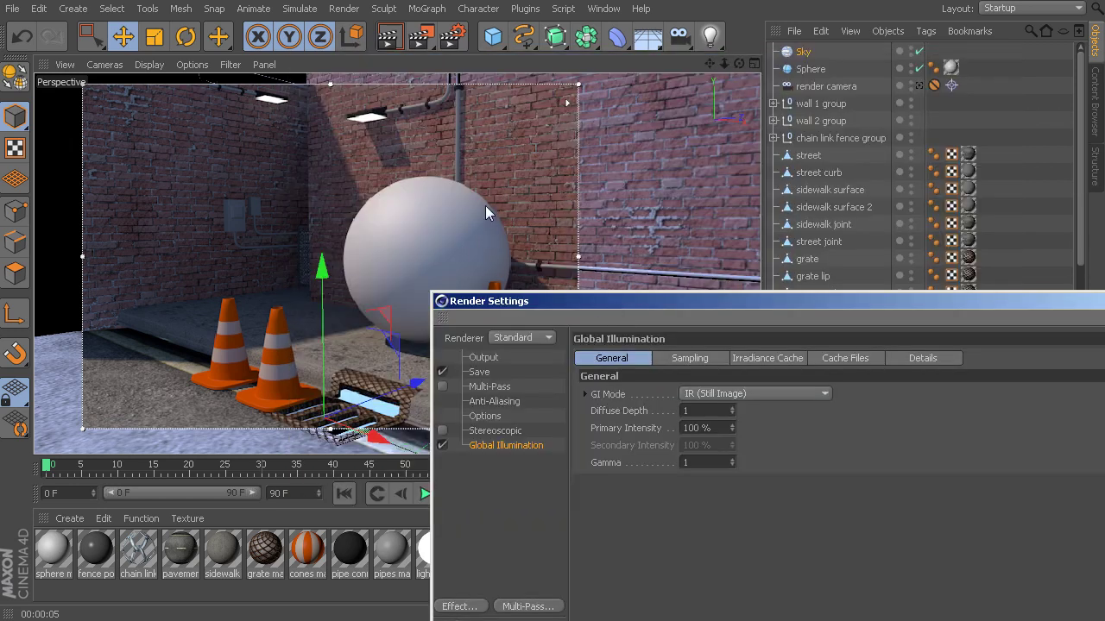
left_click_drag(763, 303, 531, 119)
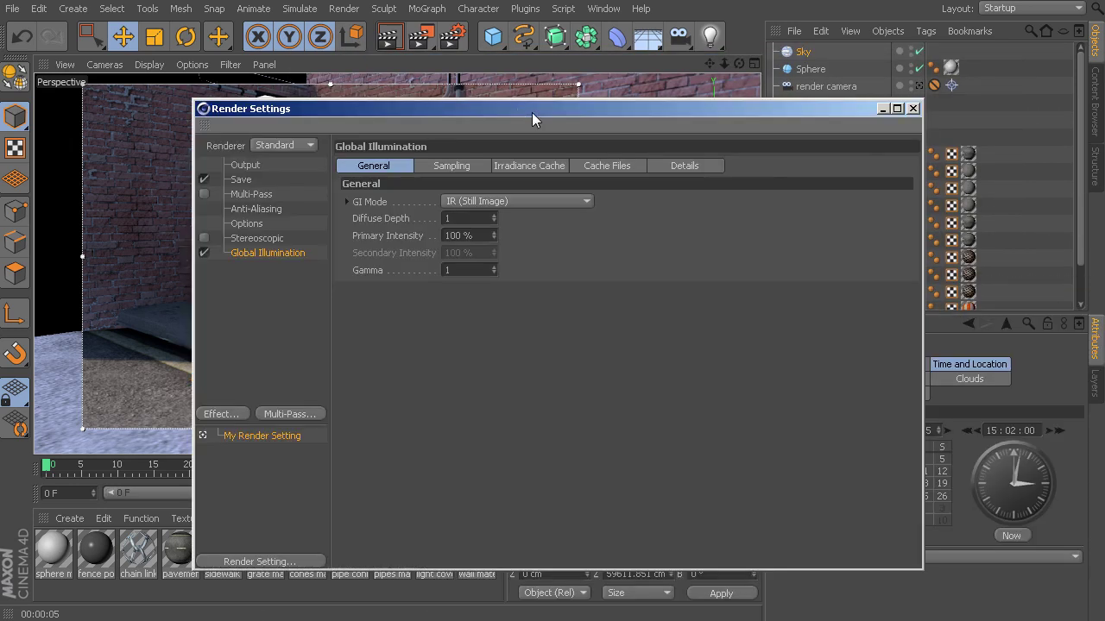
left_click(911, 108)
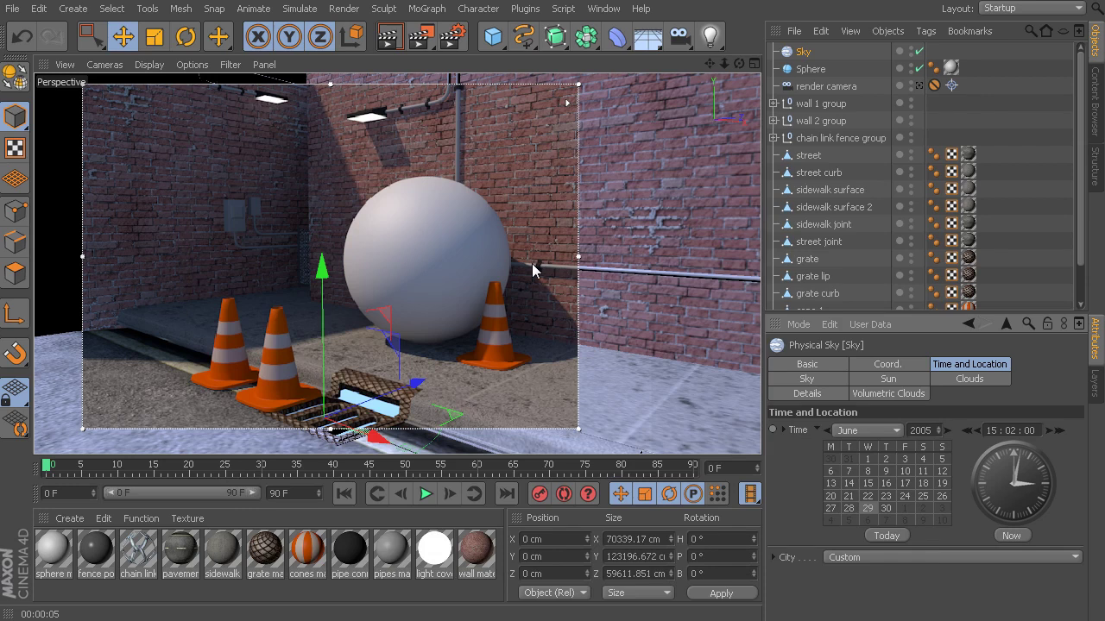
Render the 800×600 frame to the Picture Viewer with Shift+R.
key("shift+r")
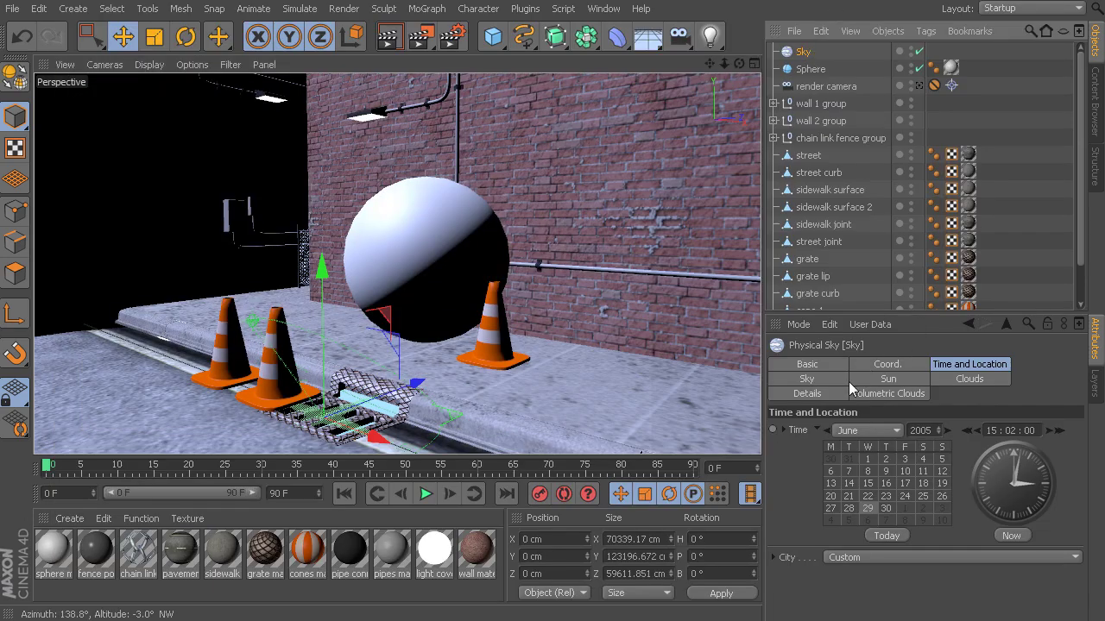
Show the Physical Sky Sun settings and start a live Alt+R render preview.
left_click(870, 377)
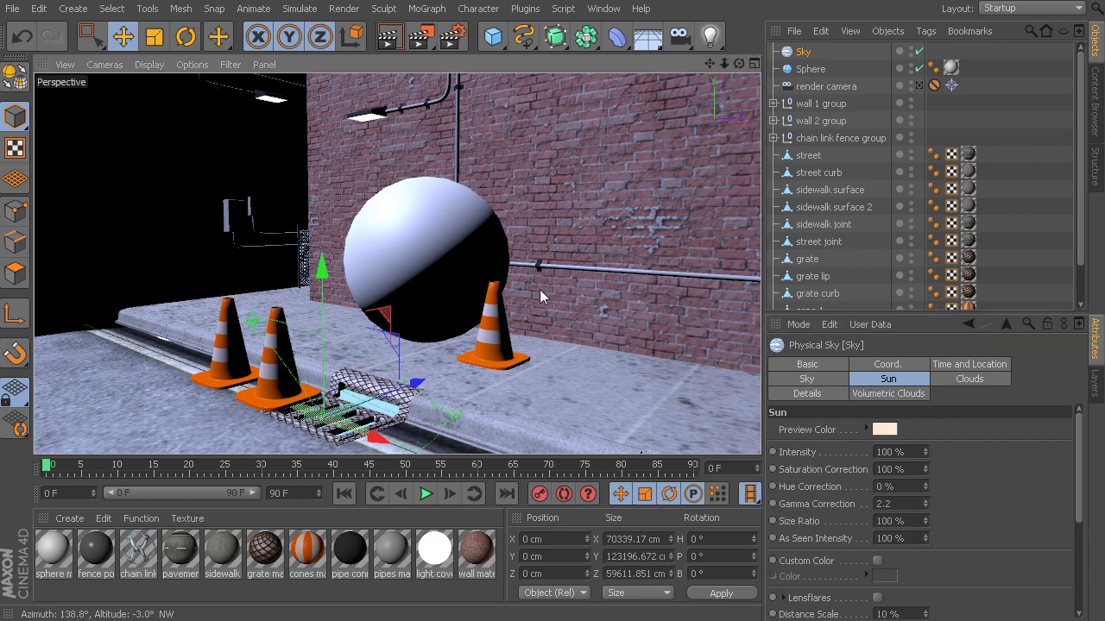
key("alt+r")
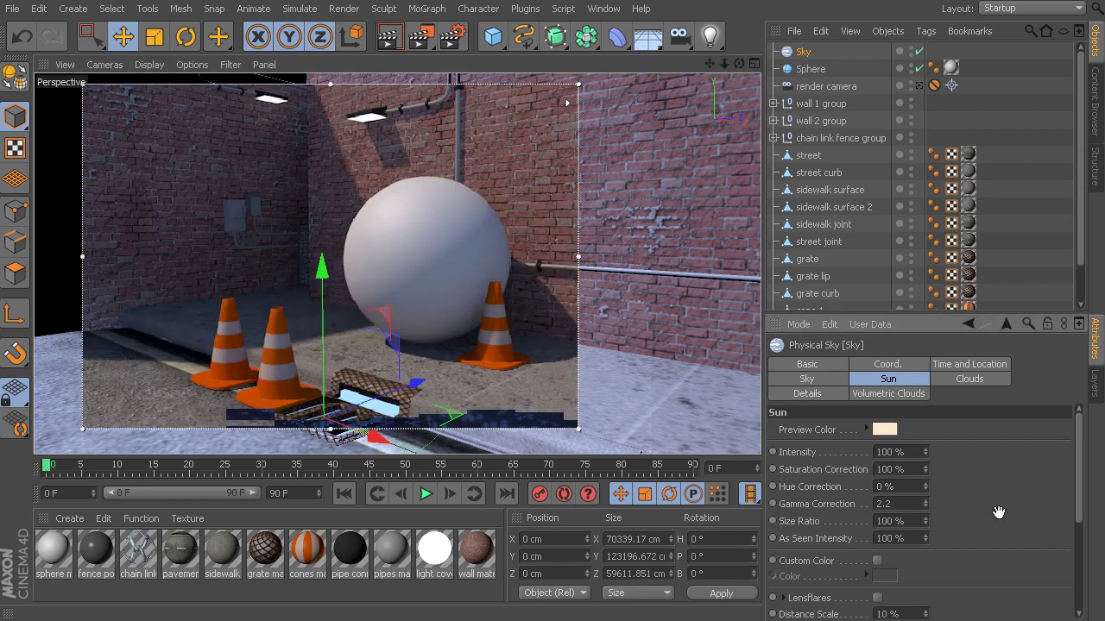
scroll(998, 515, "down", 1)
scroll(998, 518, "up", 1)
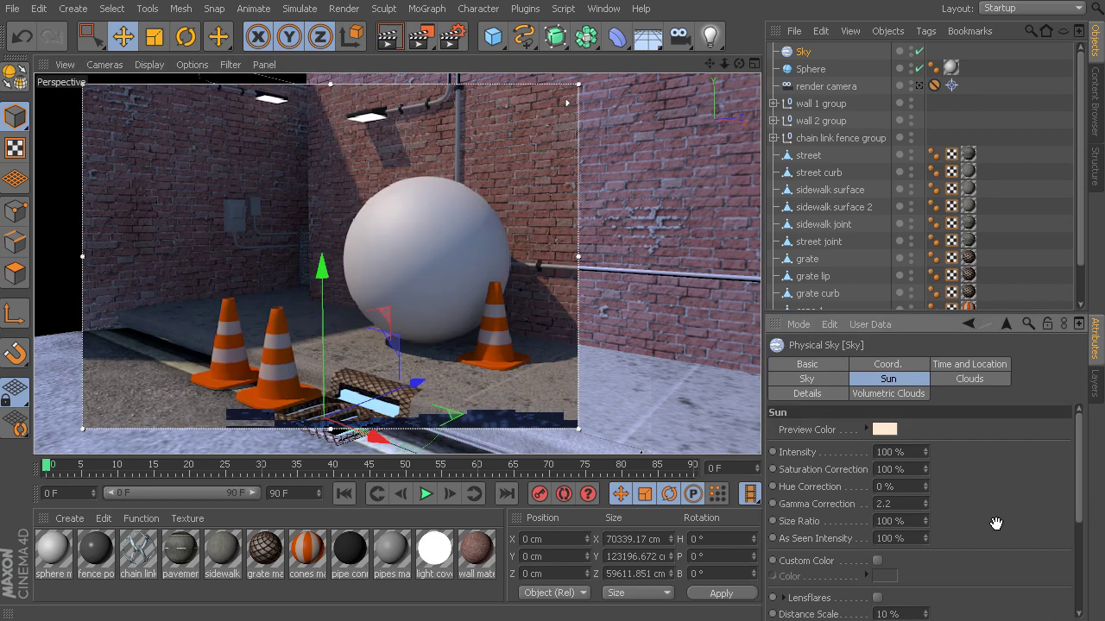
Raise the sun intensity to 150%, then to 200%.
left_click(906, 452)
type("150")
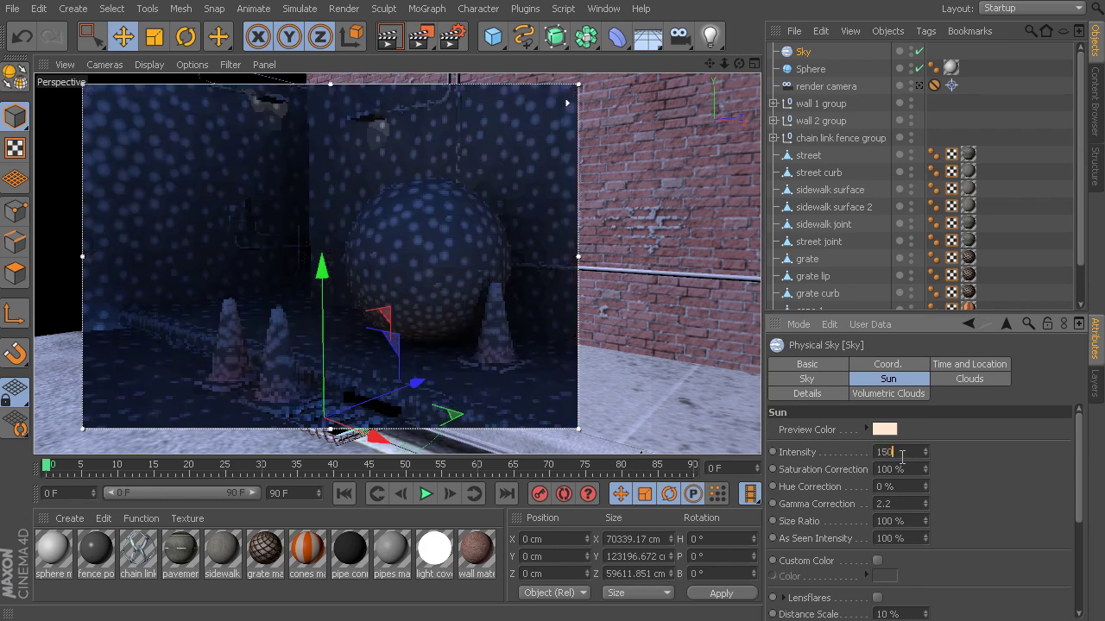
key("Return")
left_click(902, 454)
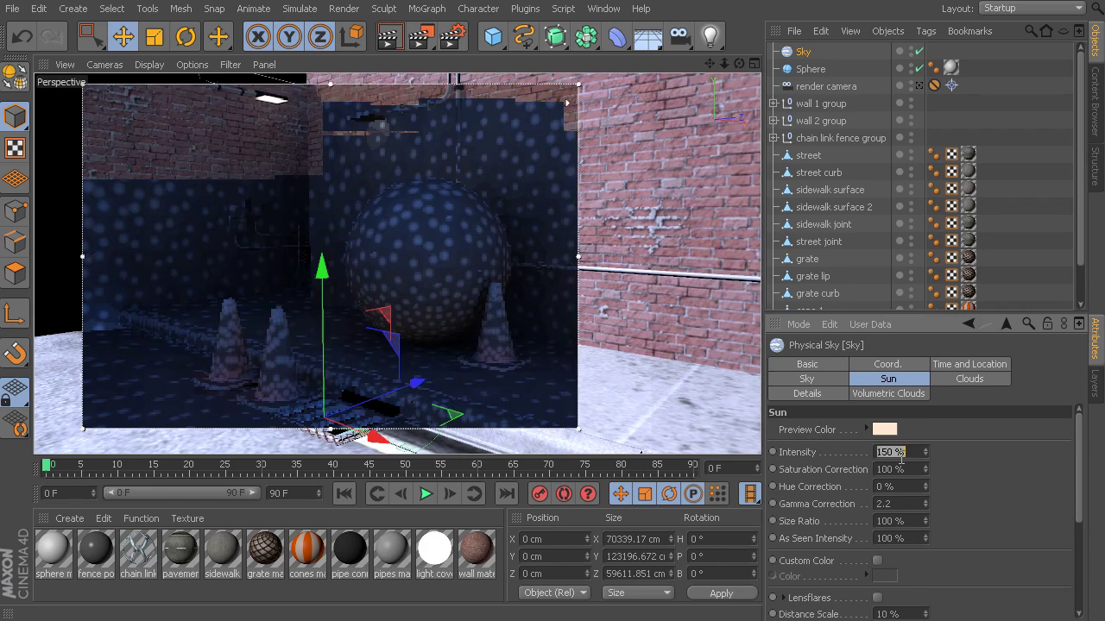
type("200")
key("Return")
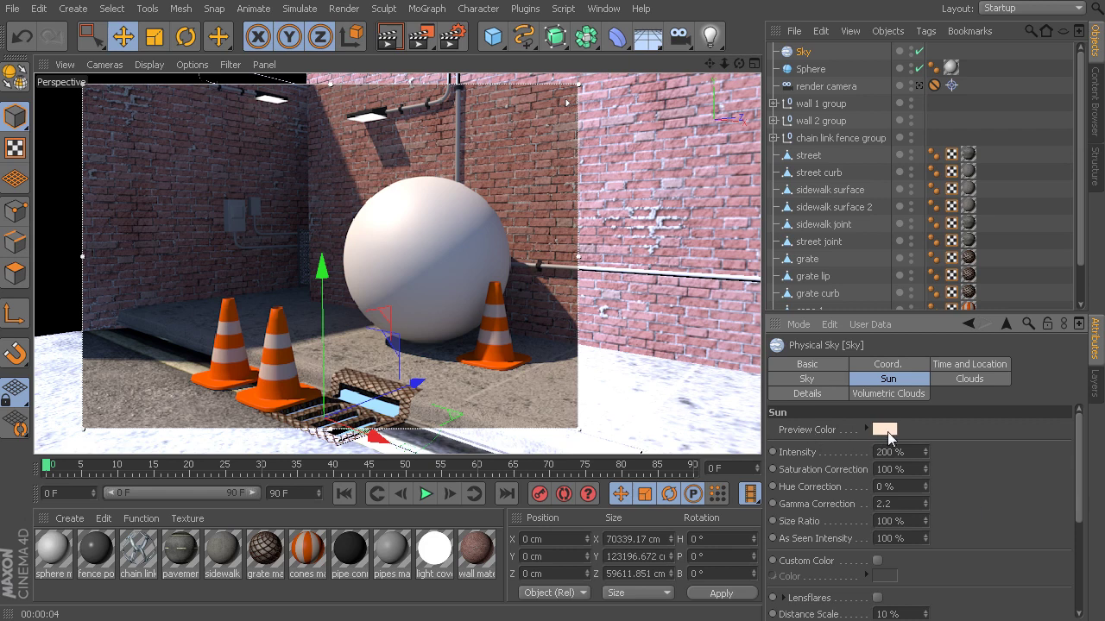
Enable Custom Color for the sun and choose a pale yellow colour.
scroll(984, 500, "down", 3)
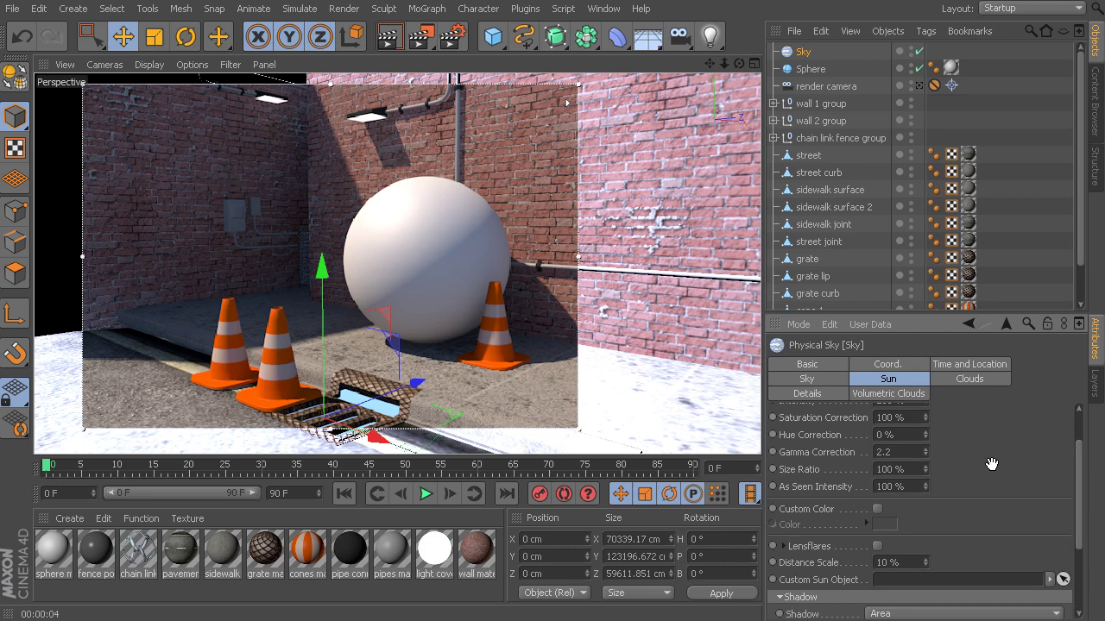
left_click(877, 509)
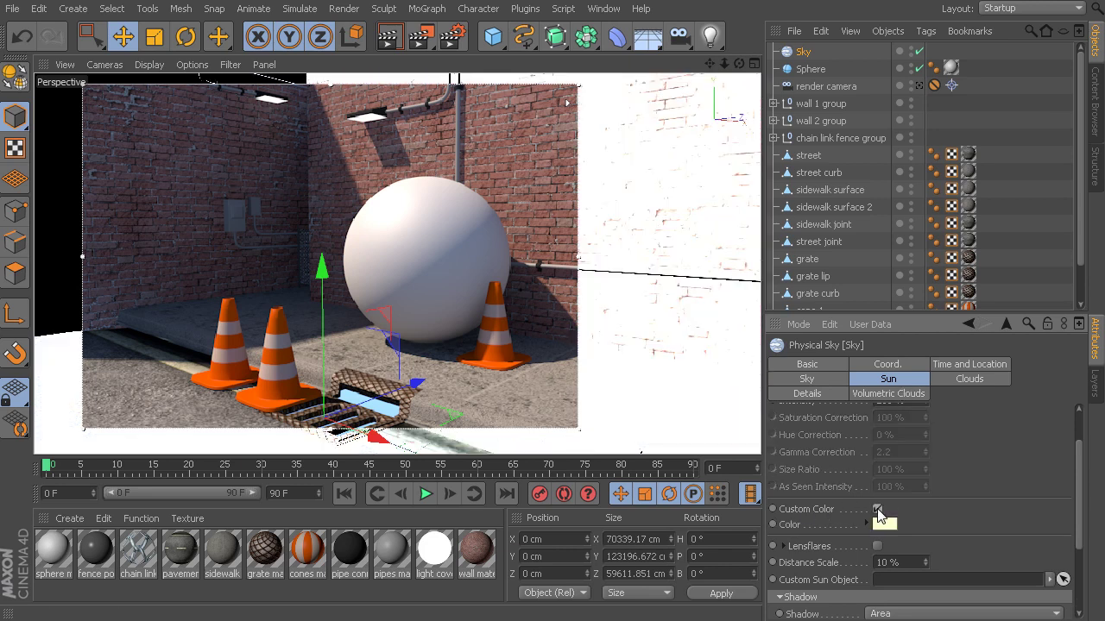
scroll(915, 511, "down", 1)
left_click(882, 504)
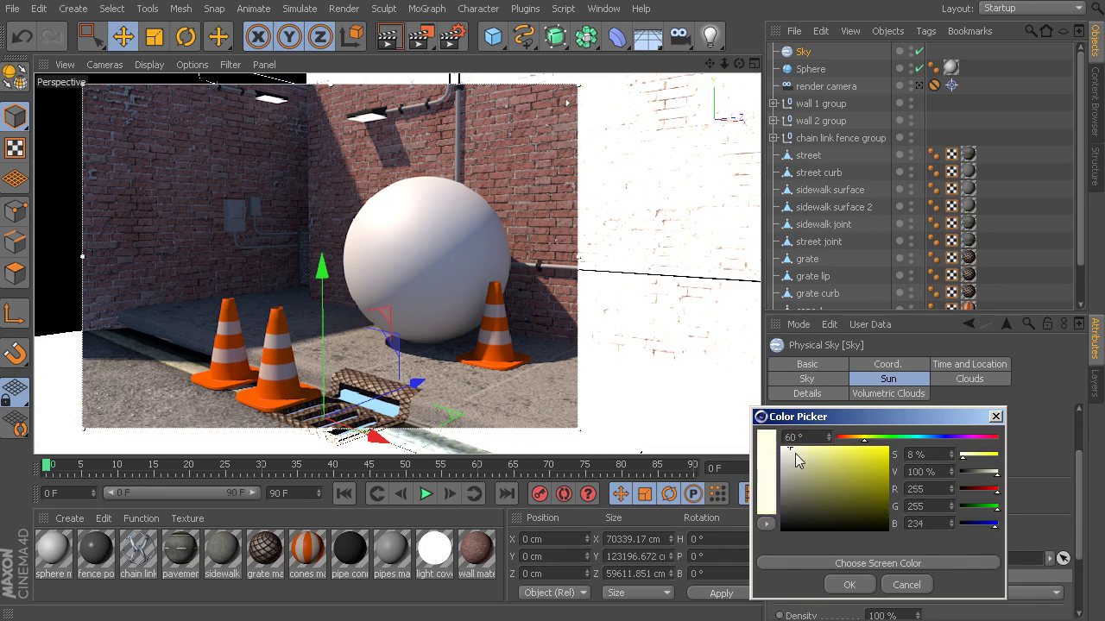
left_click(849, 585)
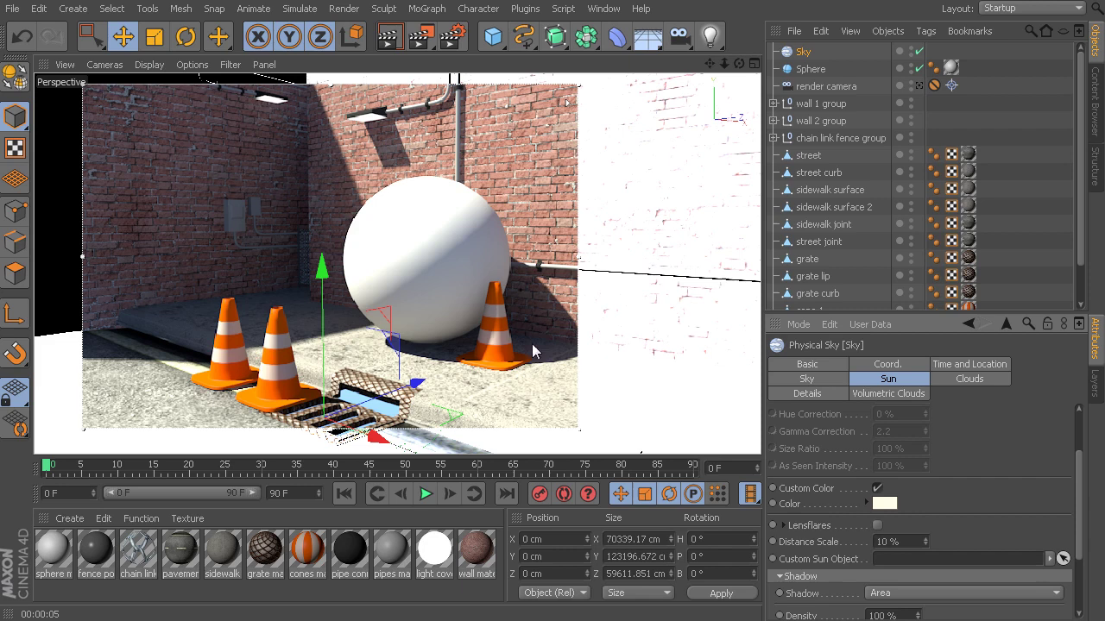
Lower the sun intensity back to 150%.
scroll(1010, 484, "up", 3)
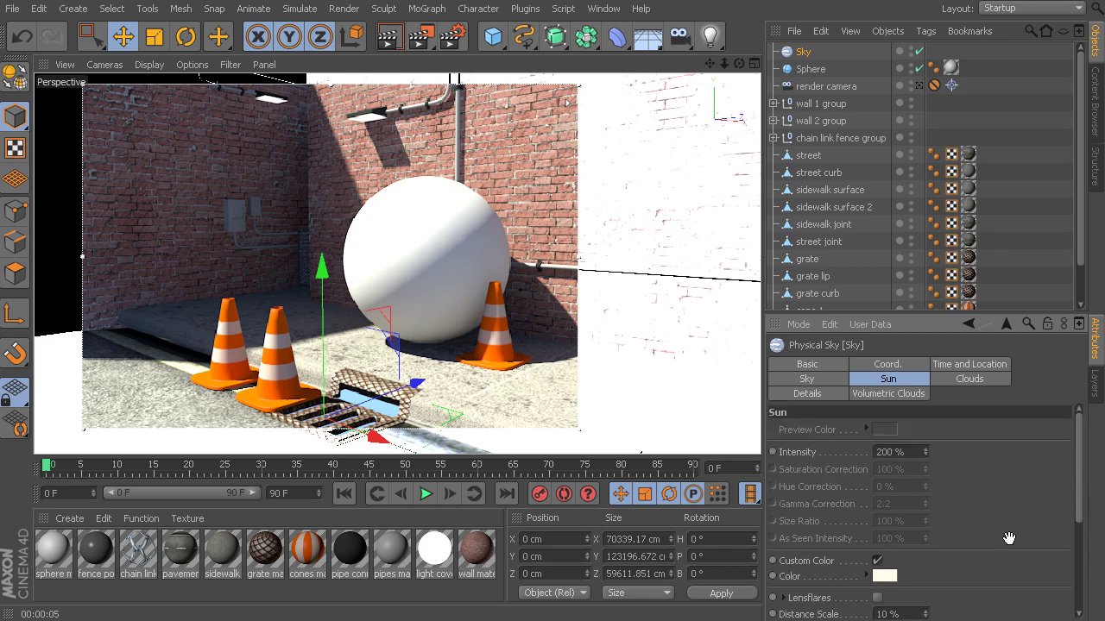
left_click(903, 450)
type("150")
key("Return")
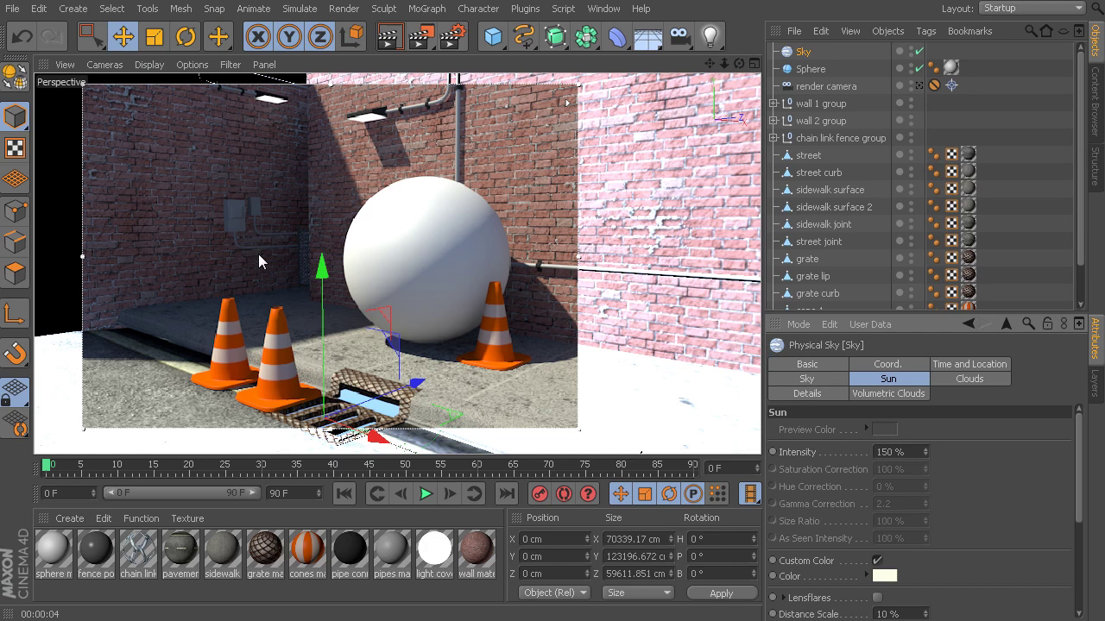
Add the Ambient Occlusion effect in Render Settings and re-render the viewport.
key("ctrl+b")
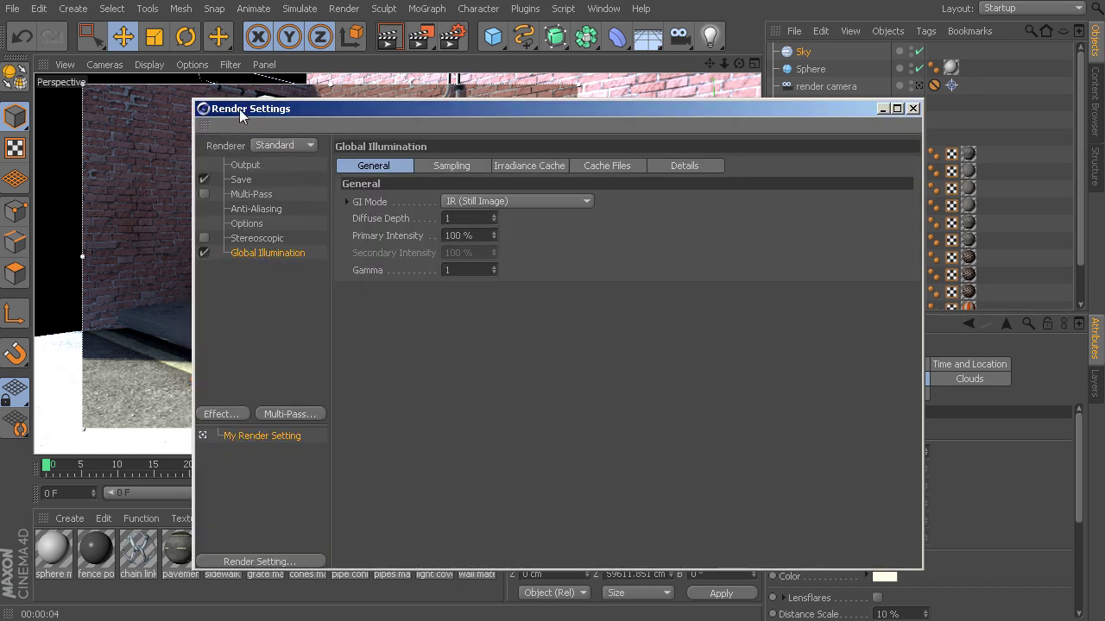
left_click(222, 413)
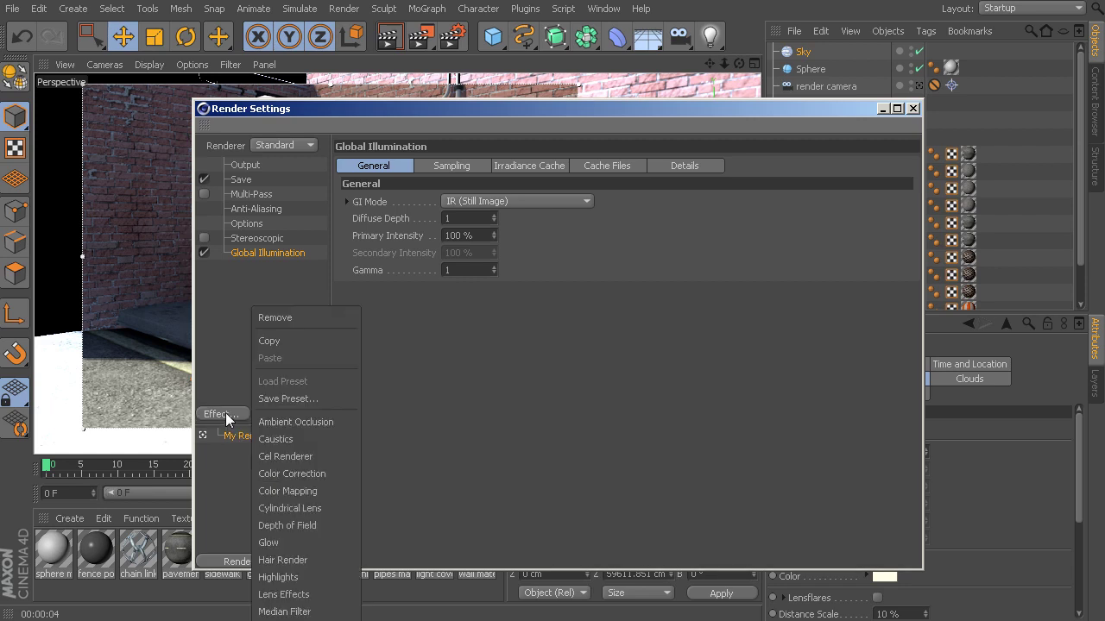
left_click(297, 423)
key("ctrl+r")
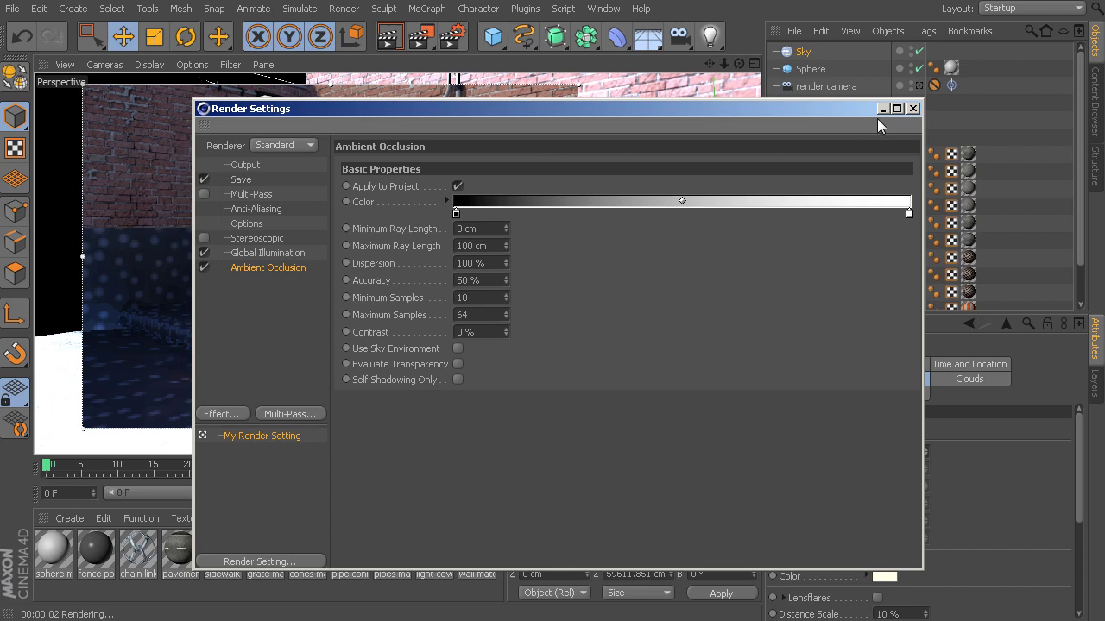
left_click(913, 108)
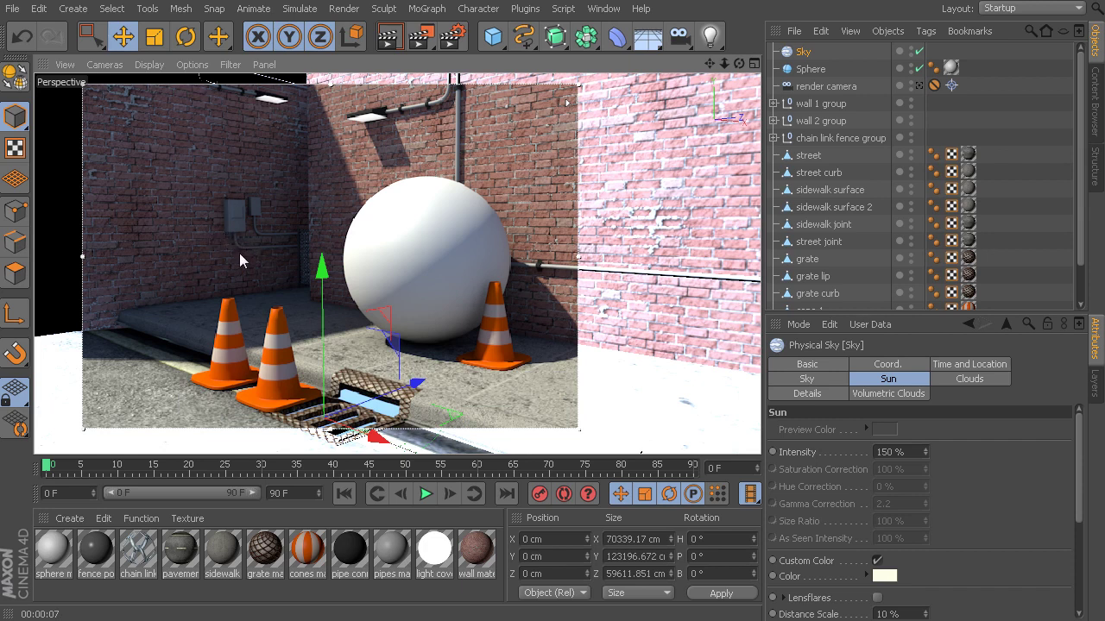
Set Global Illumination's Diffuse Depth to 2 in Render Settings.
key("ctrl+b")
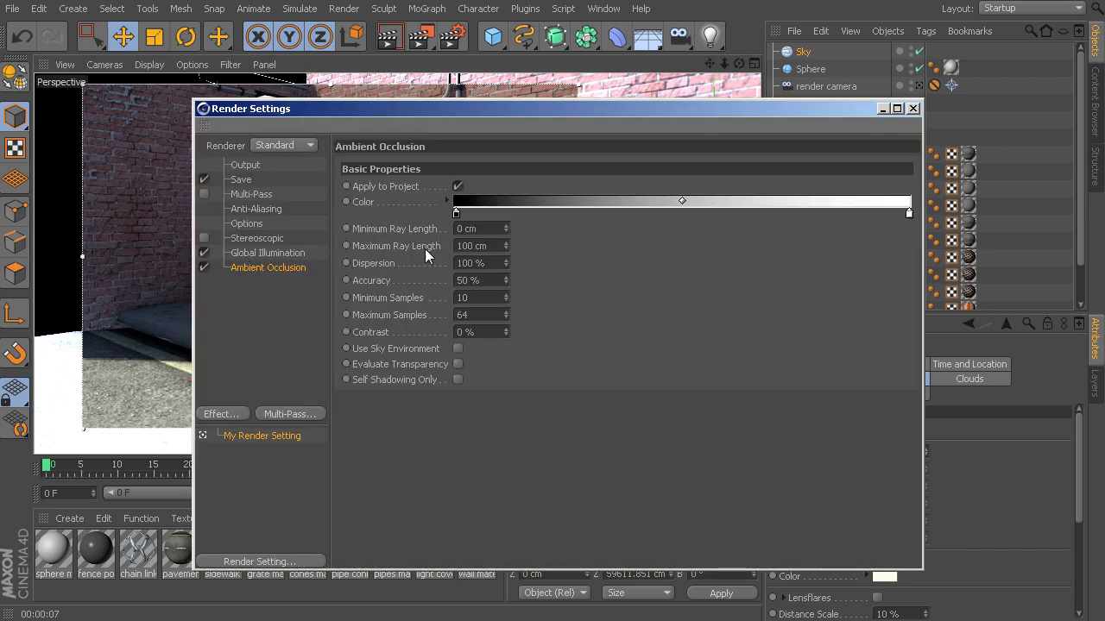
left_click(262, 254)
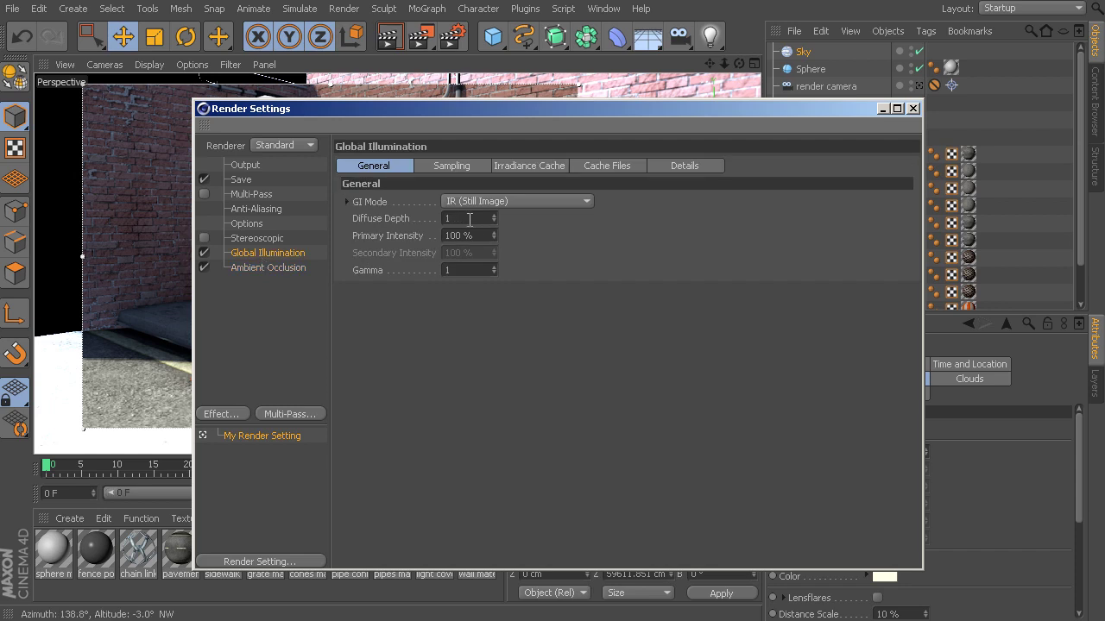
left_click(469, 218)
type("2")
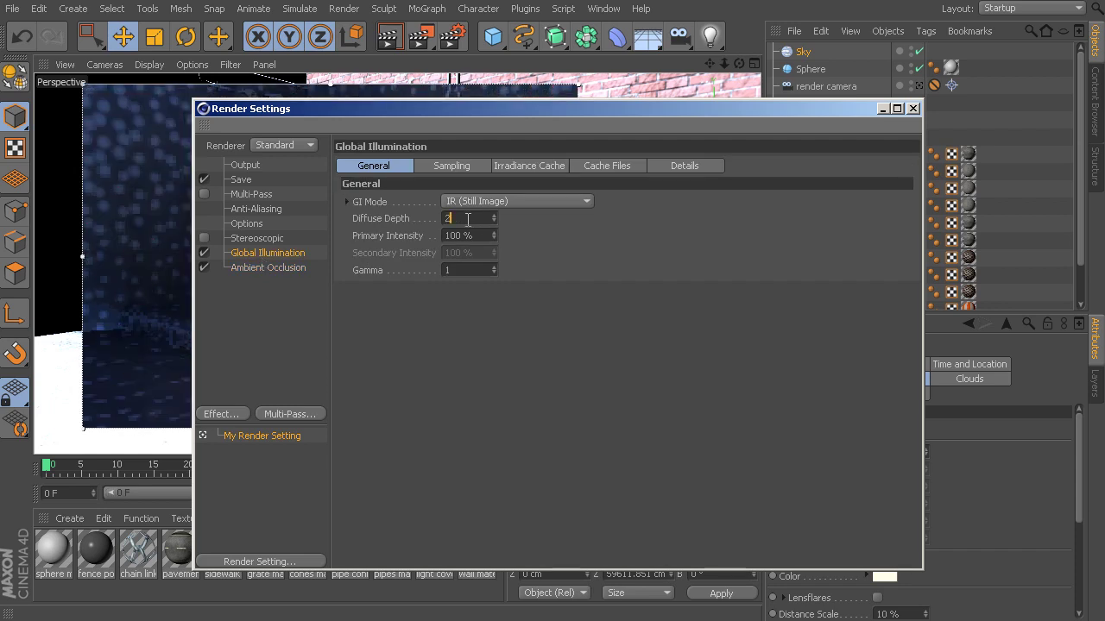
key("Return")
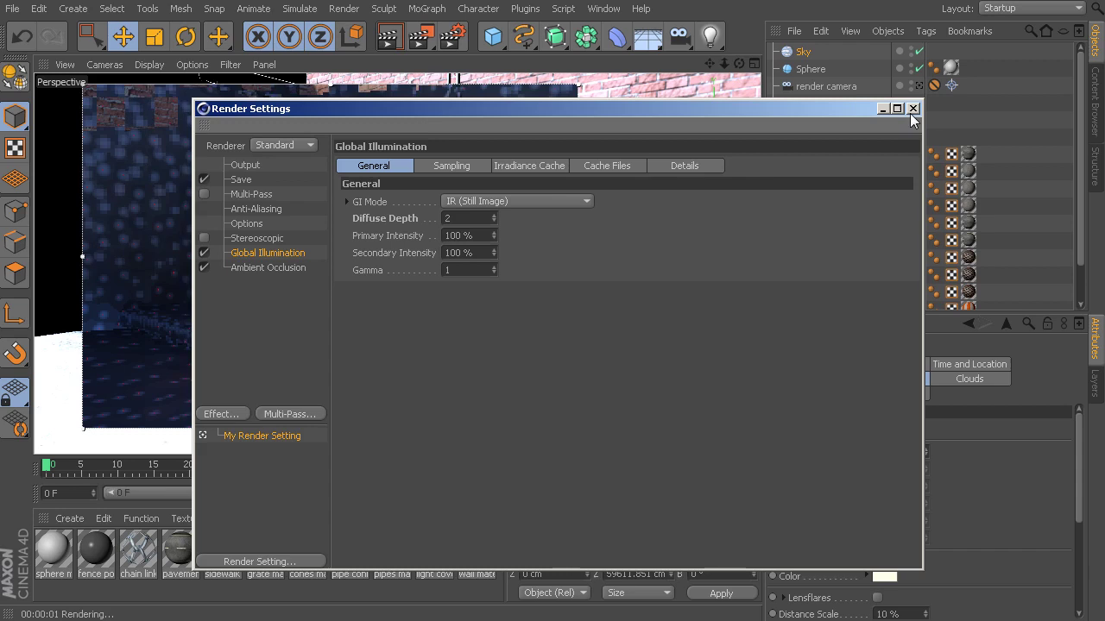
left_click(912, 109)
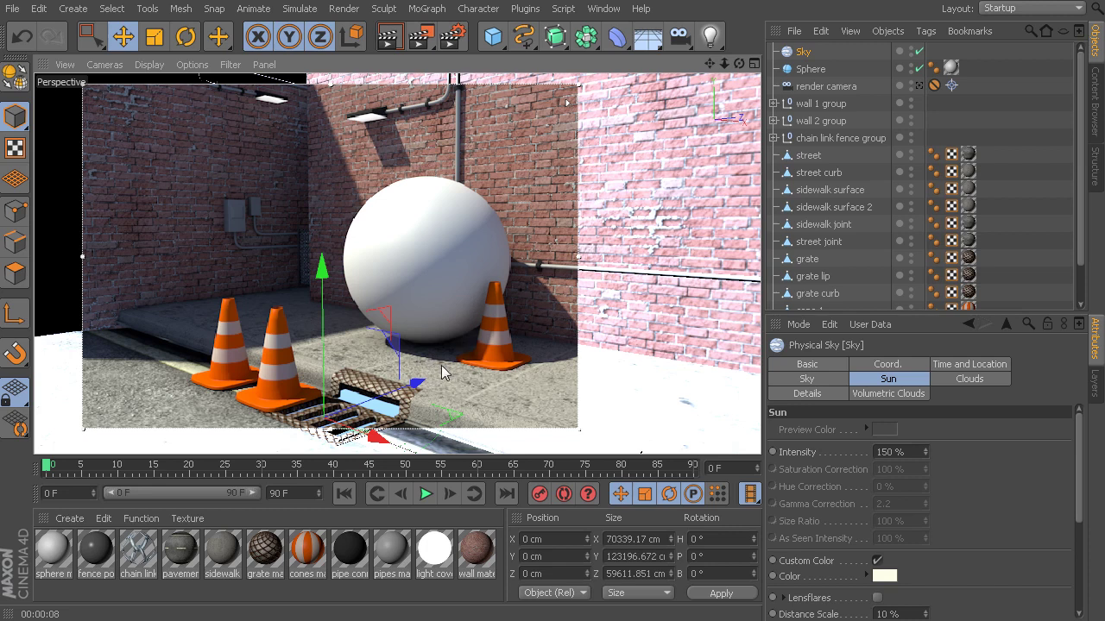
Render the alley to the Picture Viewer and compare the 00:00:38 render against the earlier 00:00:24 one.
key("shift+r")
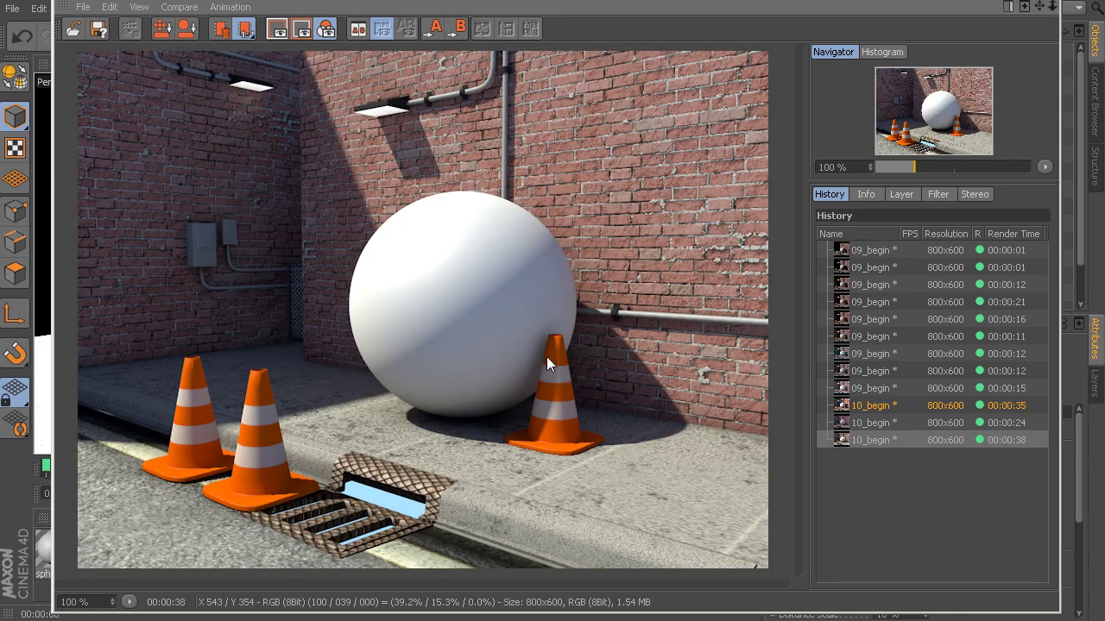
left_click(906, 440)
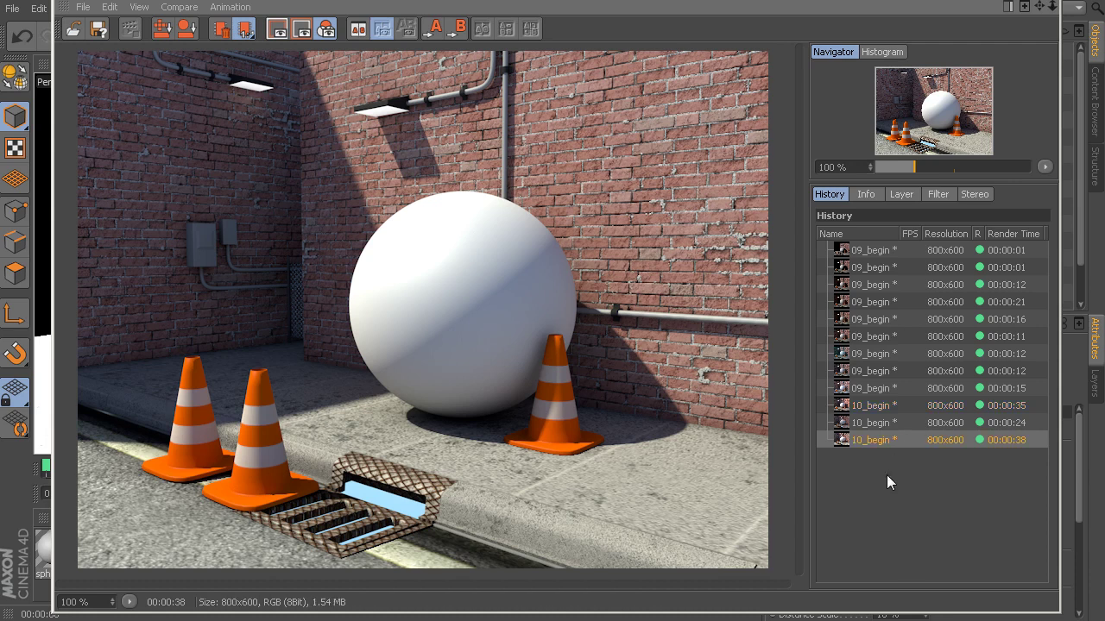
key("Up")
key("Down")
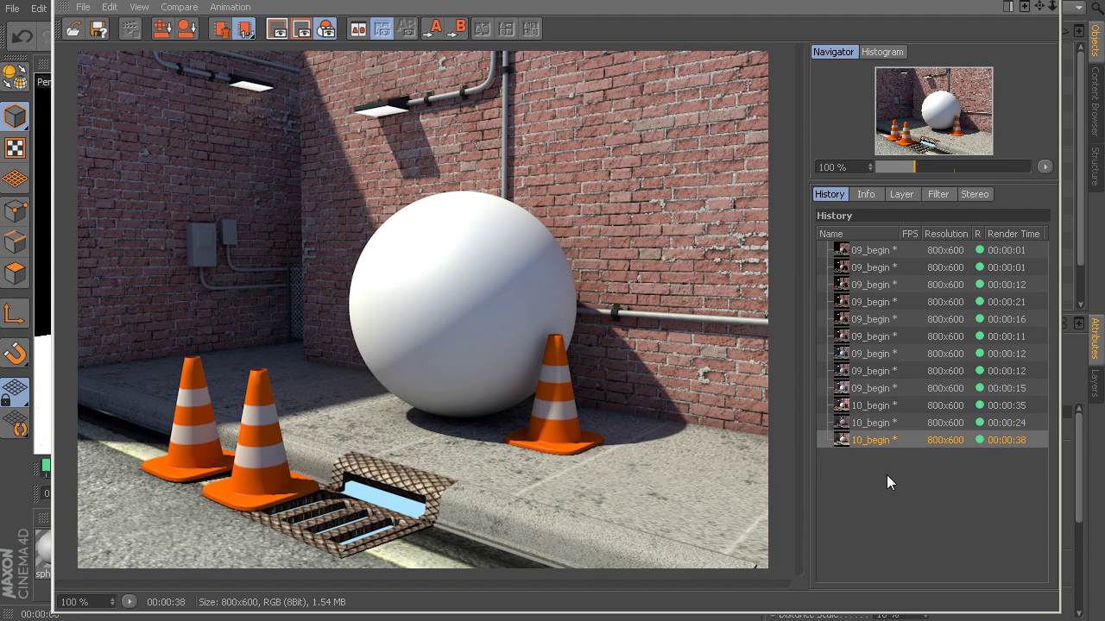